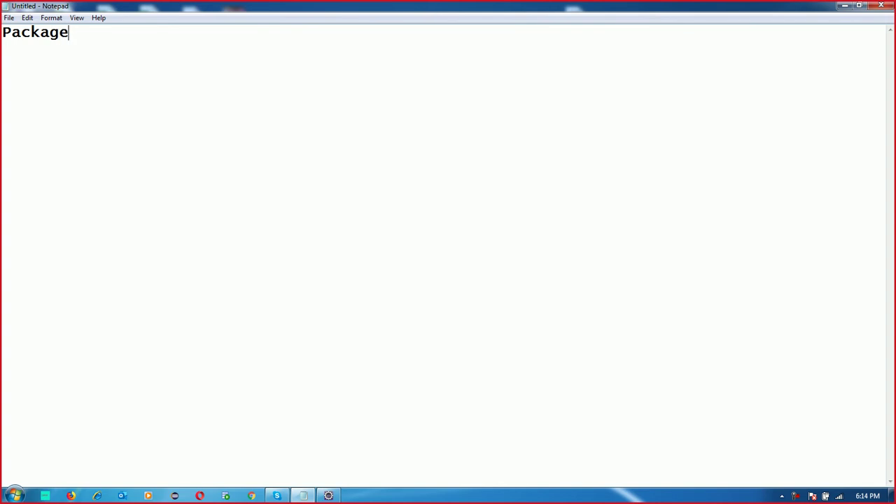
- Expand the heading on the first line so it reads "Types of Package"
key("BackSpace")
left_click(59, 32)
type("Type")
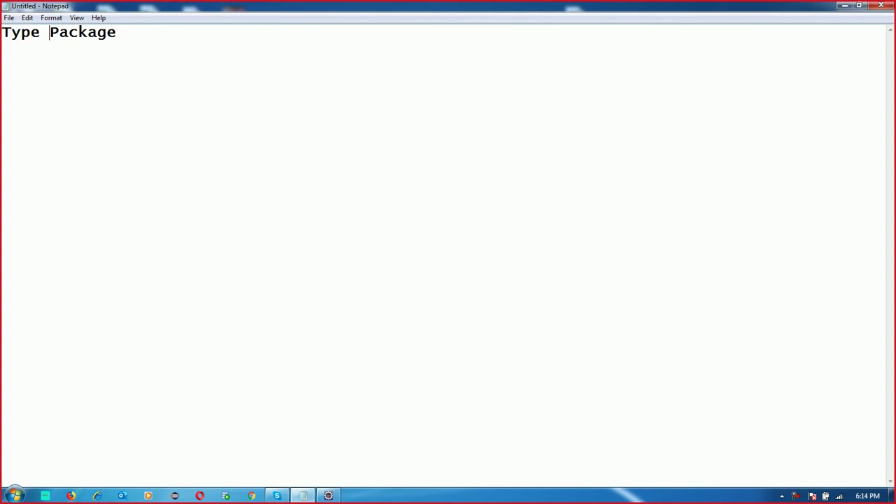
key("BackSpace")
type("s of")
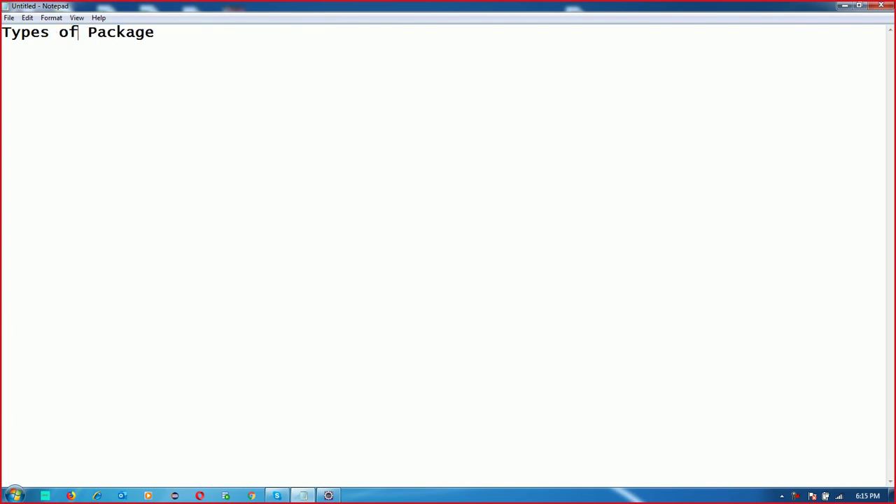
key("Right")
key("Right")
key("Right")
key("Right")
key("Right")
key("Right")
key("Right")
key("Right")
key("Right")
key("Right")
key("Right")
key("Right")
- Add the list entries "1)-Predefine" and "2)-Userdefine" below the heading, with blank lines between them
key("Return")
key("Return")
type("1)")
type("-")
type("Prede")
type("fine")
type("2)-")
type("UserD")
key("BackSpace")
type("define")
key("Up")
key("Return")
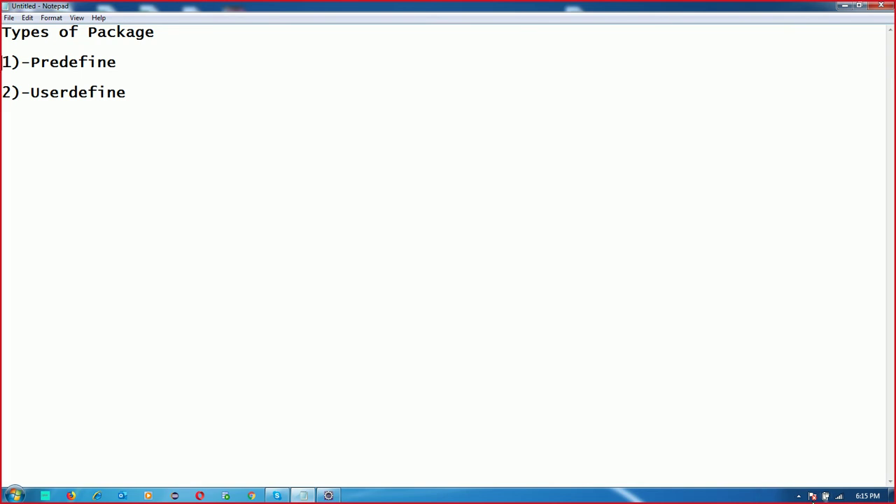
- Delete all the package-type notes from the document
left_click(799, 495)
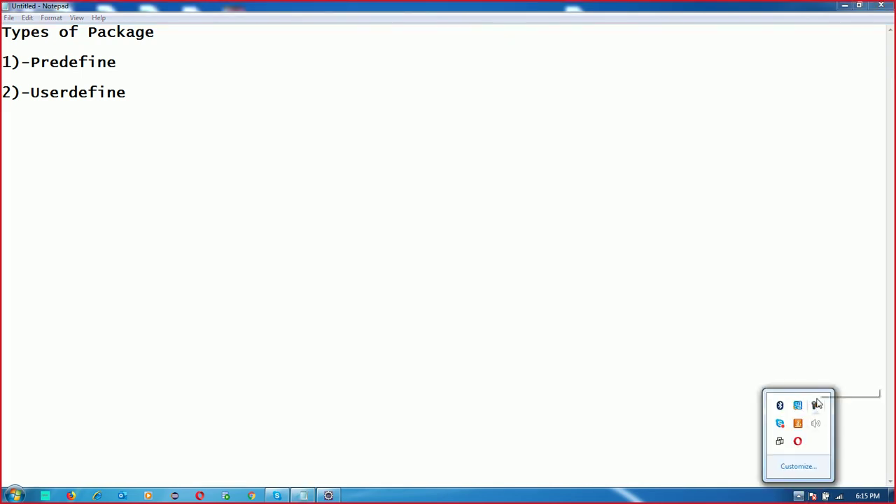
left_click(796, 360)
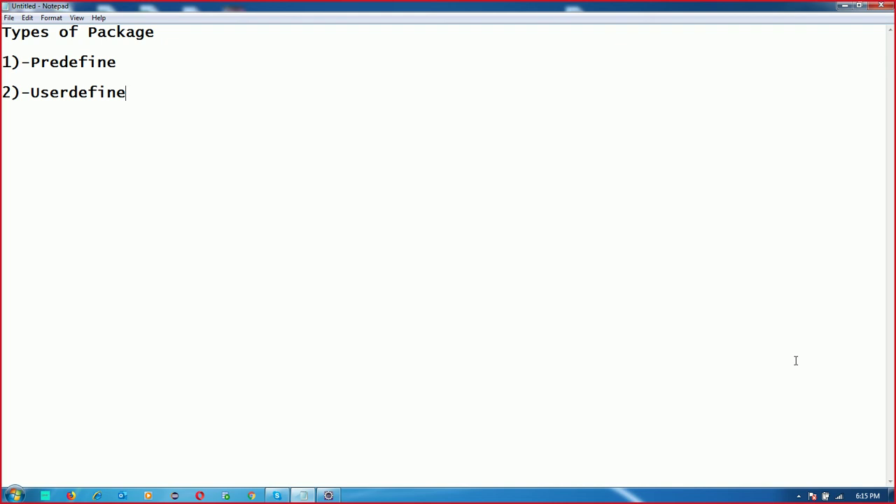
key("ctrl+a")
key("BackSpace")
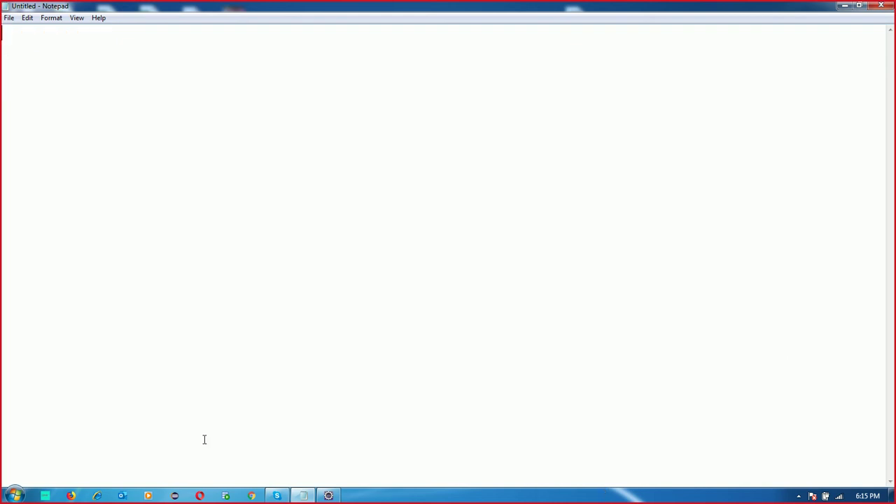
left_click(14, 496)
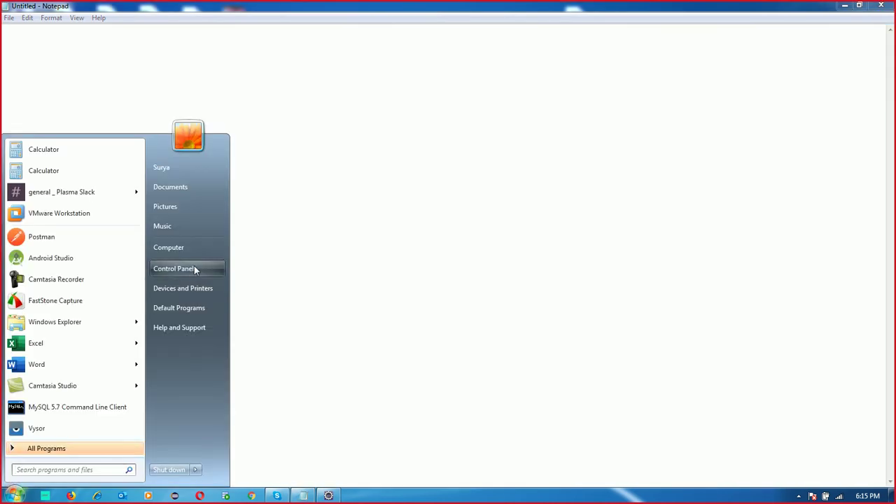
left_click(180, 252)
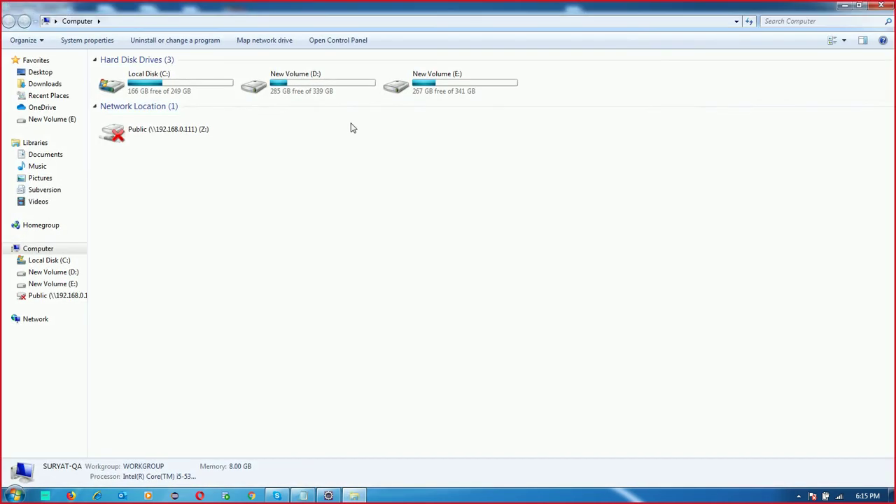
double_click(208, 92)
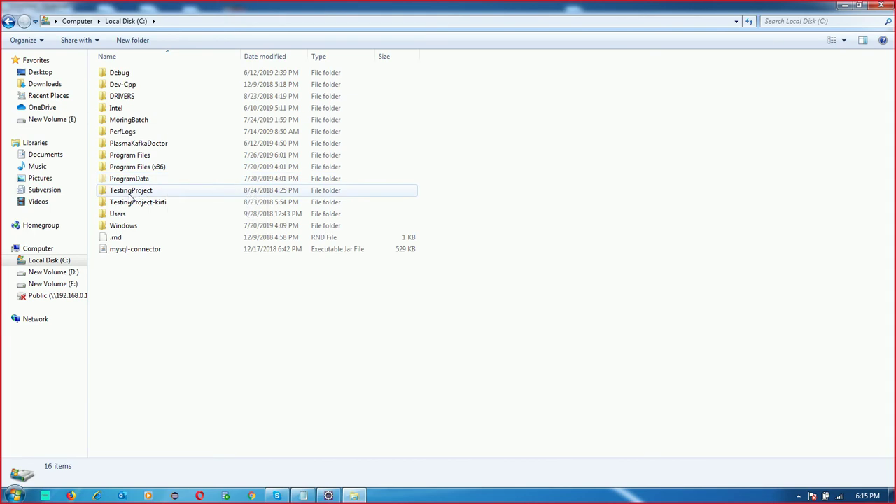
left_click(845, 6)
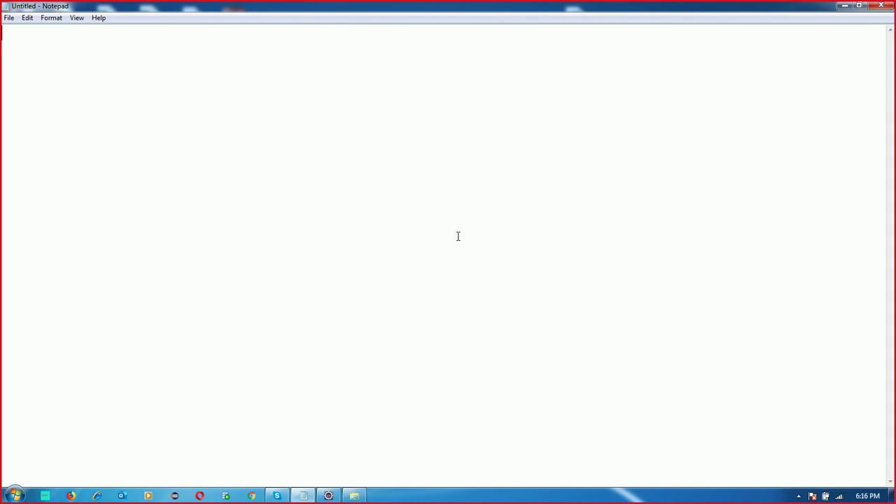
- Browse in Windows Explorer to the Java folder inside Program Files on Local Disk (C:)
left_click(16, 495)
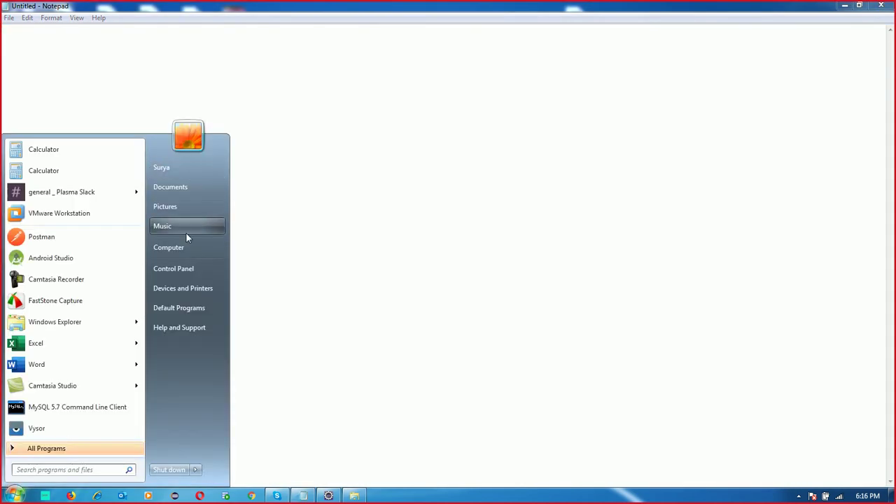
left_click(180, 249)
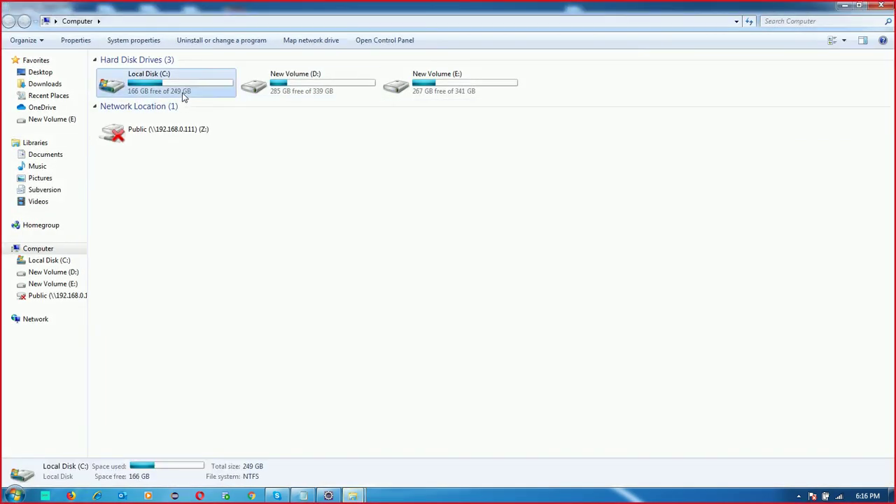
double_click(182, 93)
left_click(135, 180)
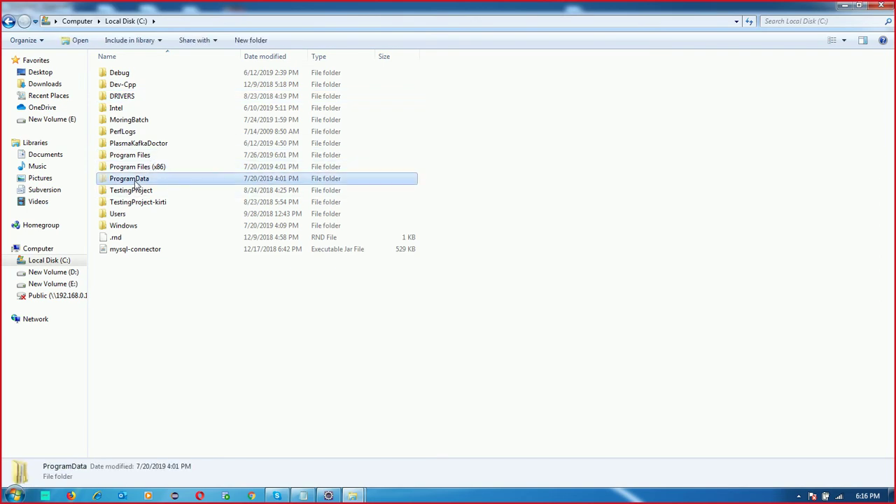
key("Up")
key("Up")
key("Return")
key("Down")
key("Down")
key("Down")
key("Down")
key("Down")
key("Down")
key("Return")
- Open the src archive in the jdk1.8.0_181 folder and dismiss the WinRAR reminder
key("Down")
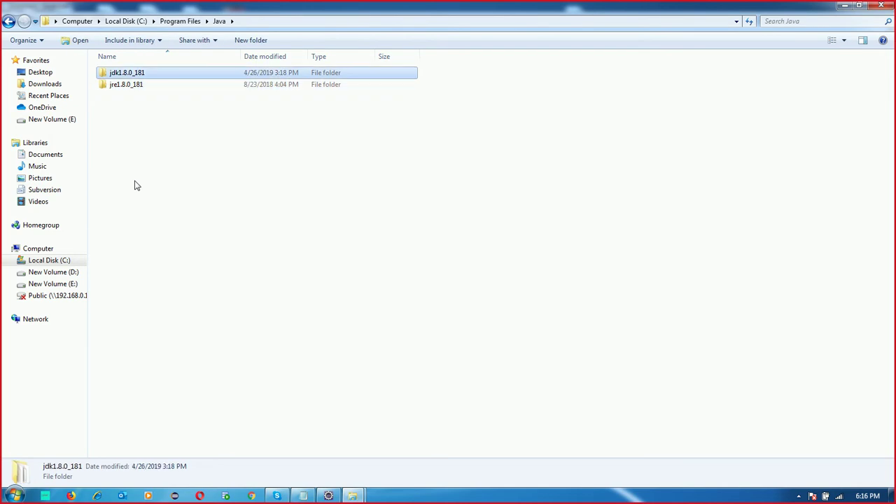
key("Return")
key("Down")
key("Down")
key("Down")
key("Down")
key("Down")
key("Down")
key("Down")
key("Down")
key("Down")
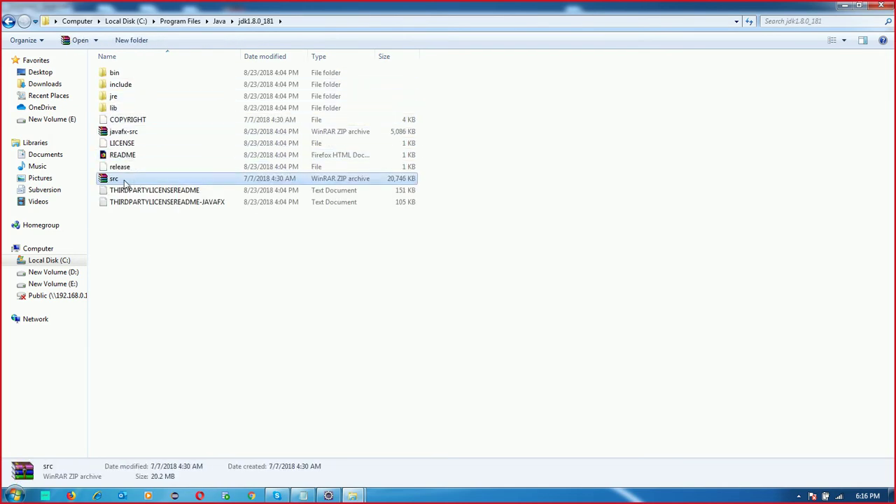
double_click(126, 180)
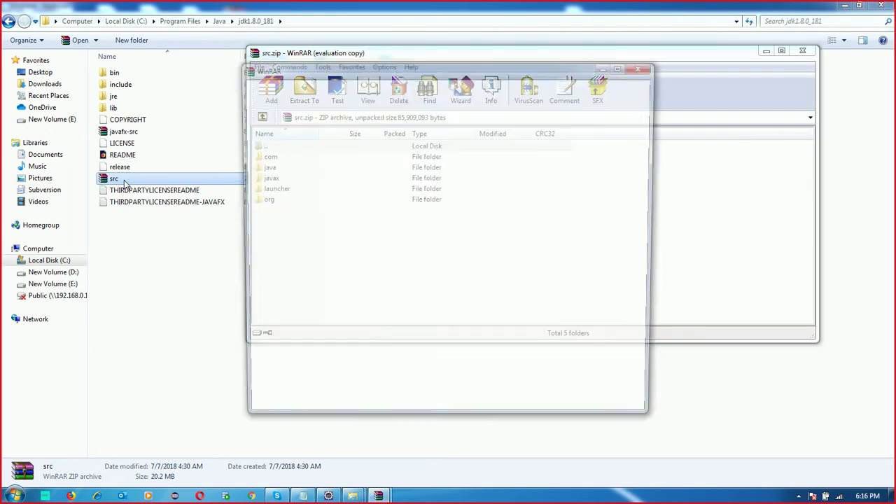
left_click(644, 68)
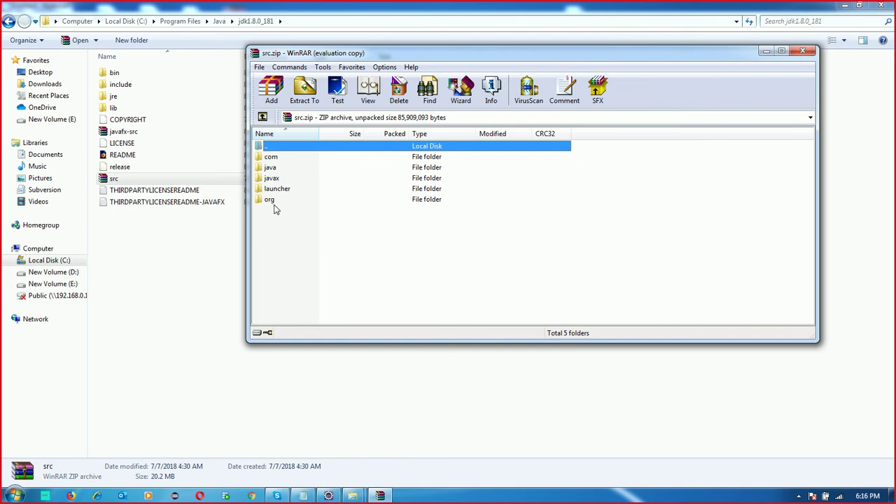
- Examine the packages in the archive's java folder, view the classes of the io package, and return to the package list
double_click(271, 169)
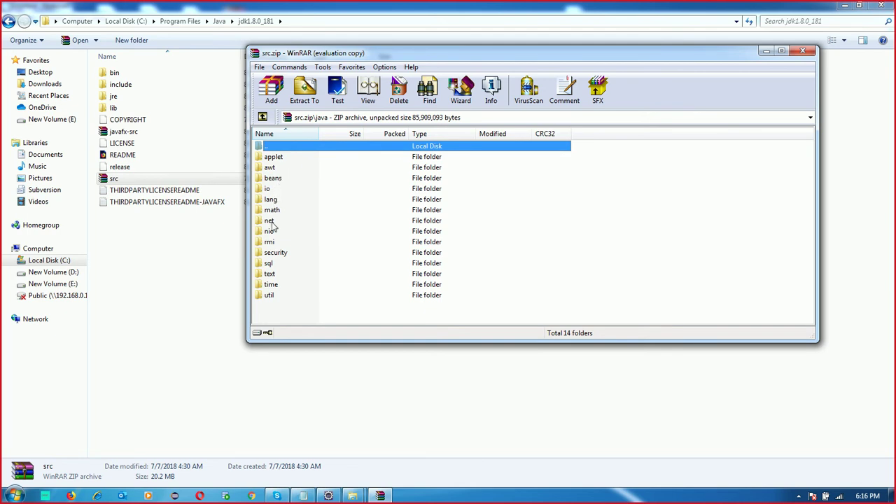
left_click(276, 159)
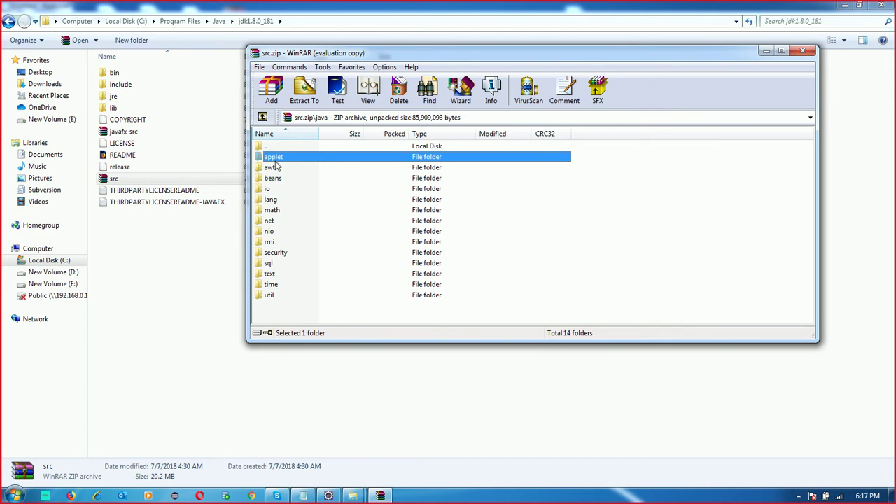
left_click(273, 169)
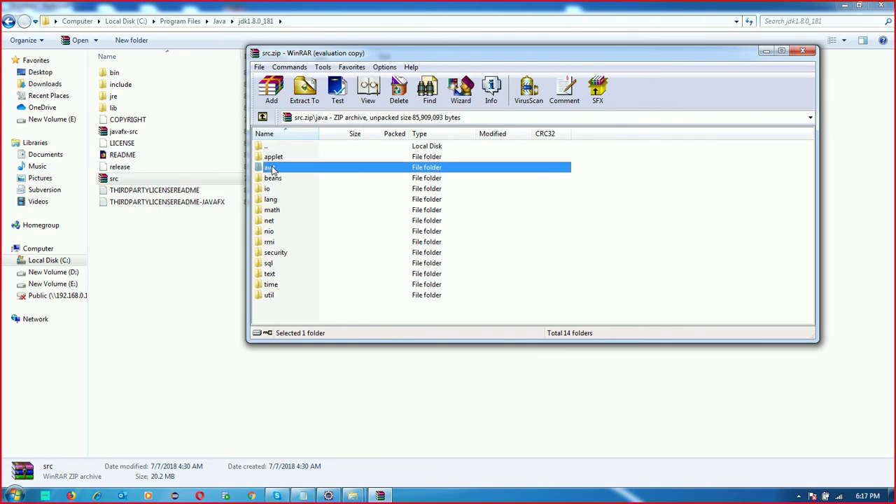
left_click(269, 189)
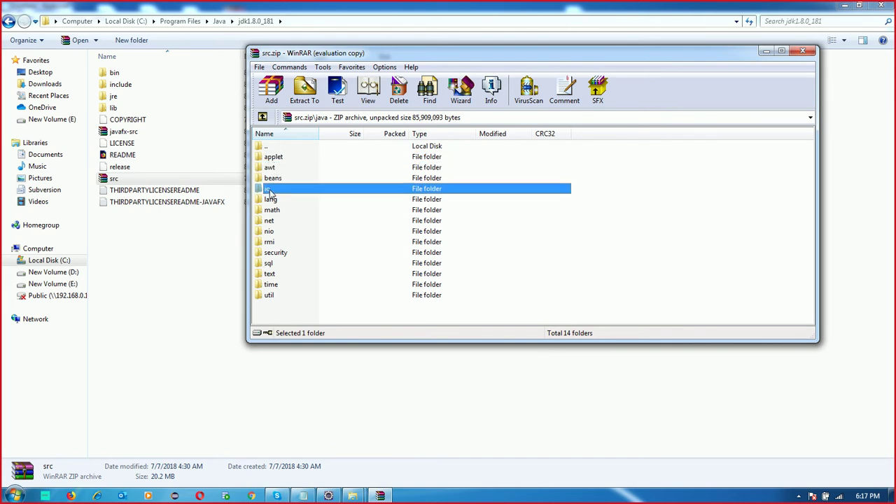
double_click(270, 190)
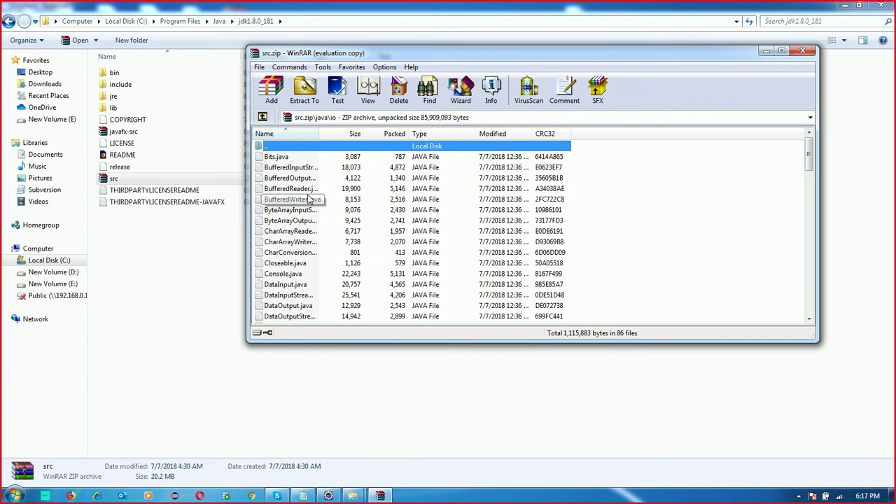
key("BackSpace")
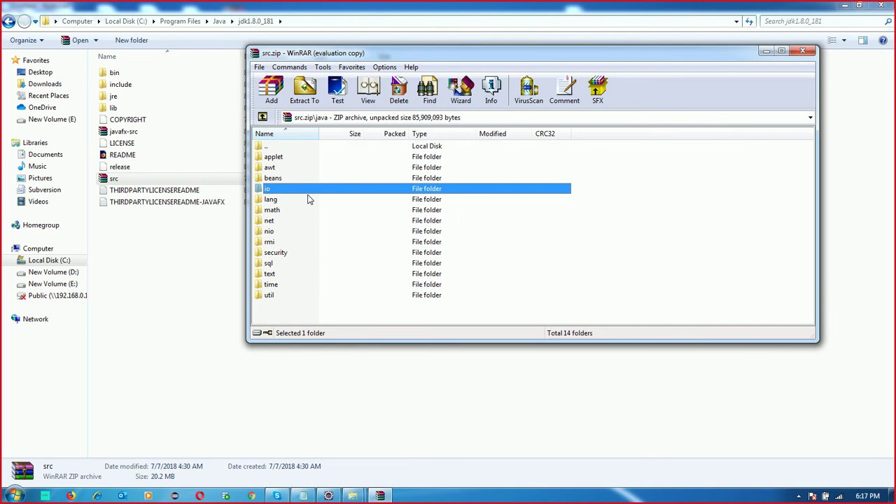
- View the classes in the sql package and close the archive
double_click(270, 264)
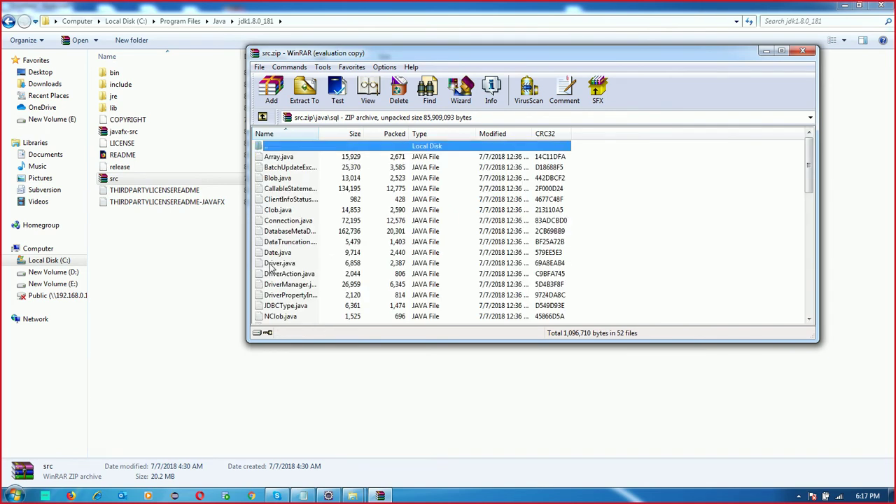
left_click(304, 171)
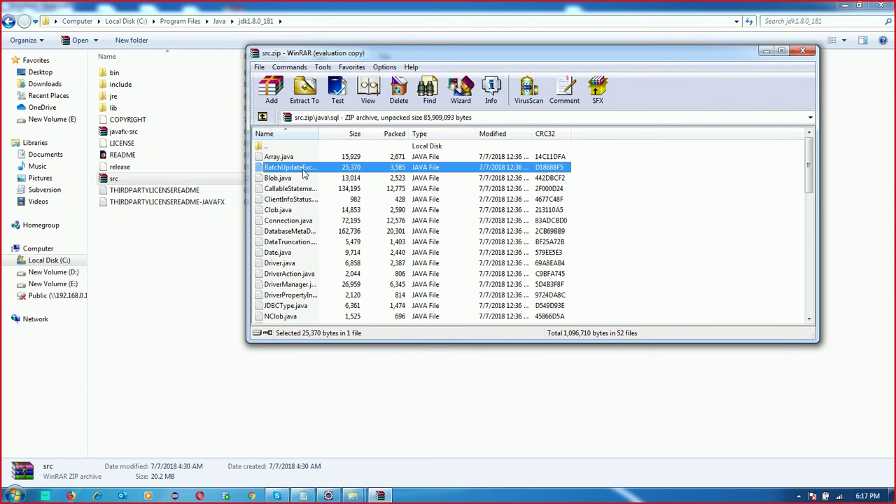
left_click(803, 52)
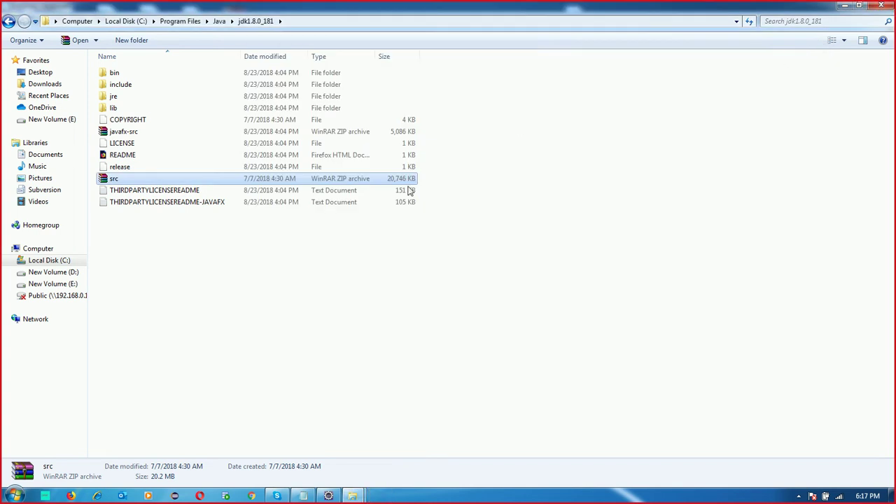
- Open the lib folder inside the JDK's jre folder
left_click(108, 181)
key("Up")
key("Up")
key("Up")
key("Up")
key("Up")
key("Up")
key("Up")
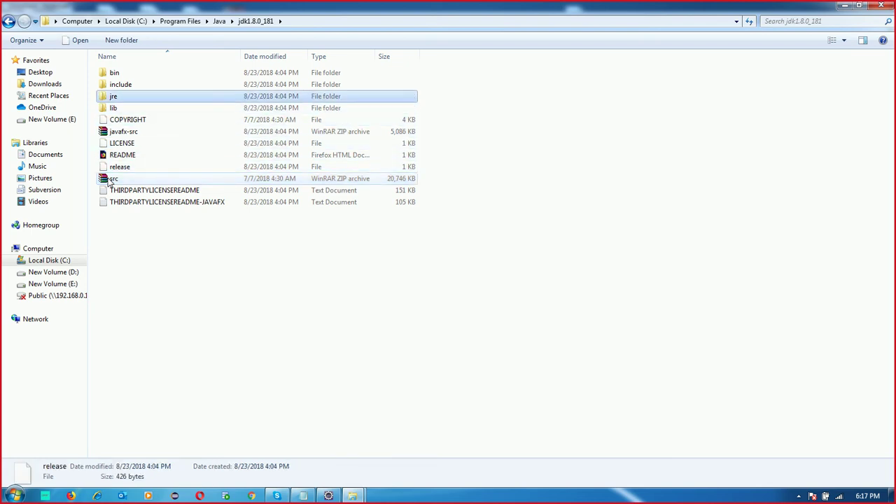
key("Return")
key("Down")
key("Down")
key("Up")
key("Return")
- Locate and select the rt executable jar file in the lib folder
key("Down")
key("Down")
key("Down")
key("Down")
key("Down")
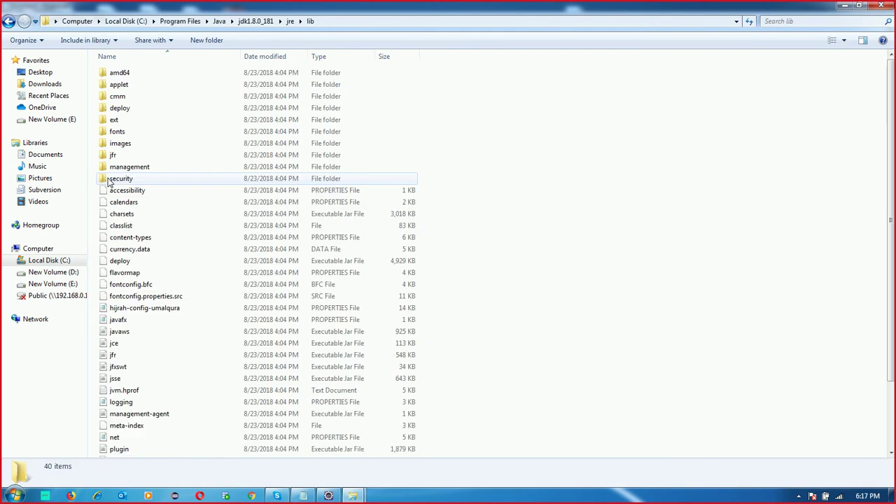
key("r")
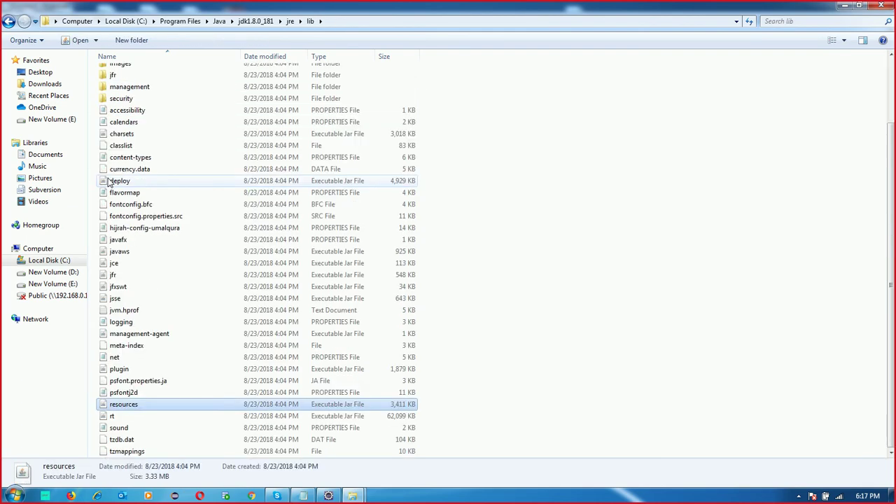
key("Down")
key("Down")
key("Up")
key("Up")
left_click(114, 418)
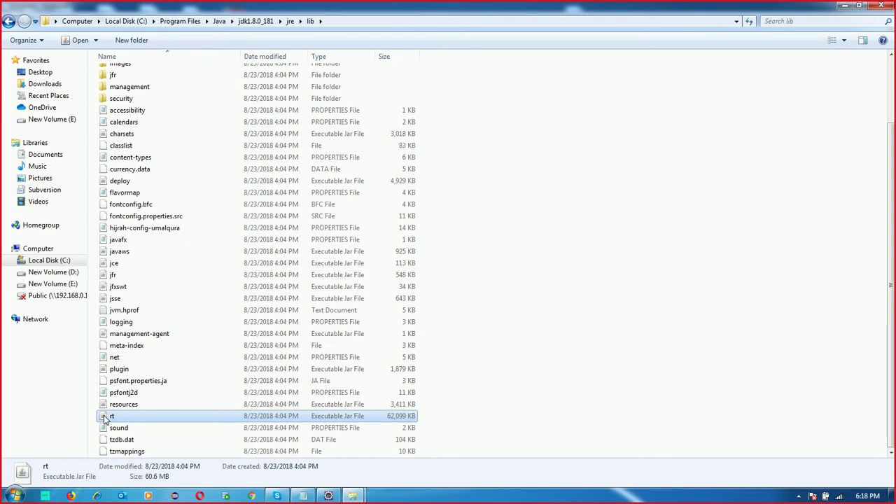
key("Down")
key("Down")
key("Down")
key("Up")
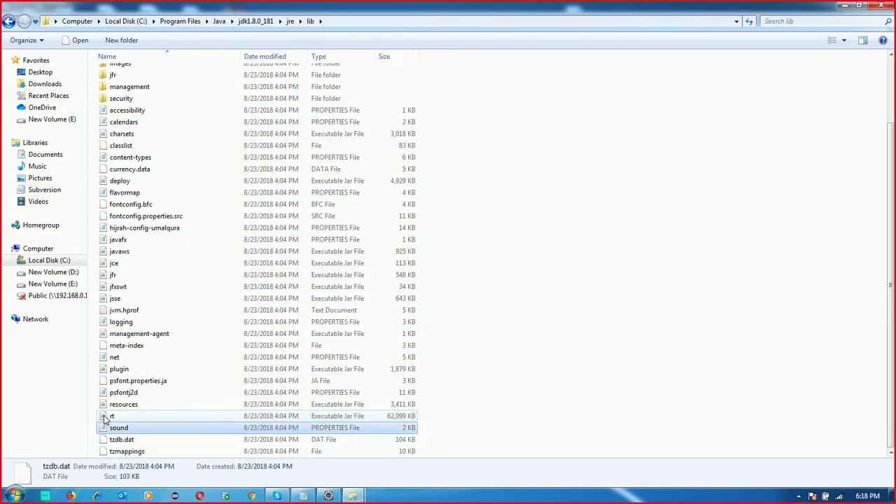
key("Up")
key("Up")
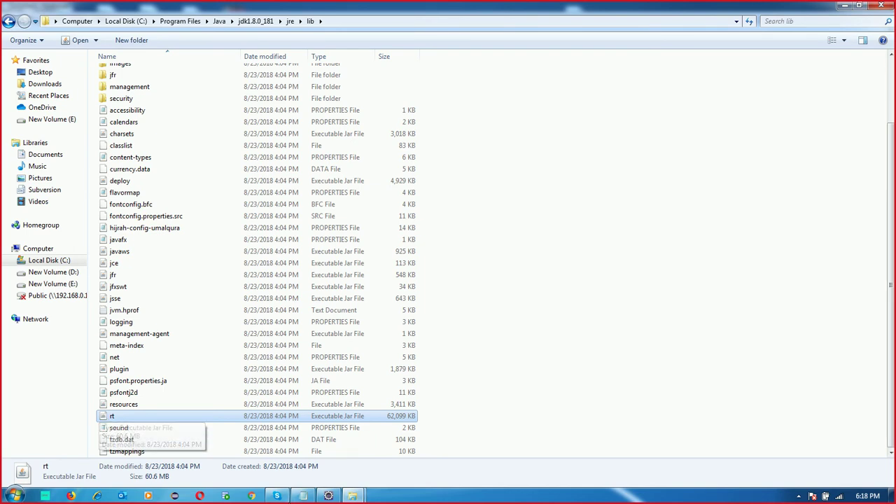
- Switch to Notepad and write an empty class A with its opening and closing braces on separate lines
left_click(302, 495)
type("class A")
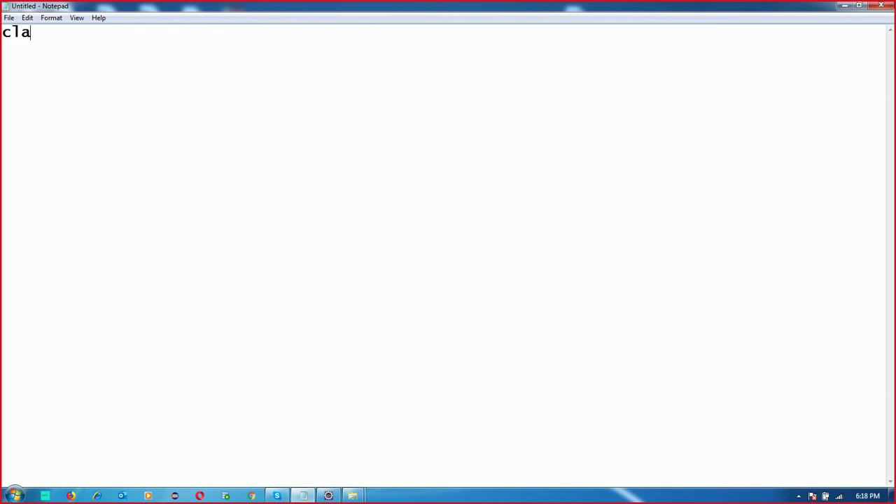
key("Return")
type("{}")
key("Left")
key("Return")
key("Return")
- Save the document to the Desktop as A.java, replacing the existing file
key("ctrl+s")
type("A.java")
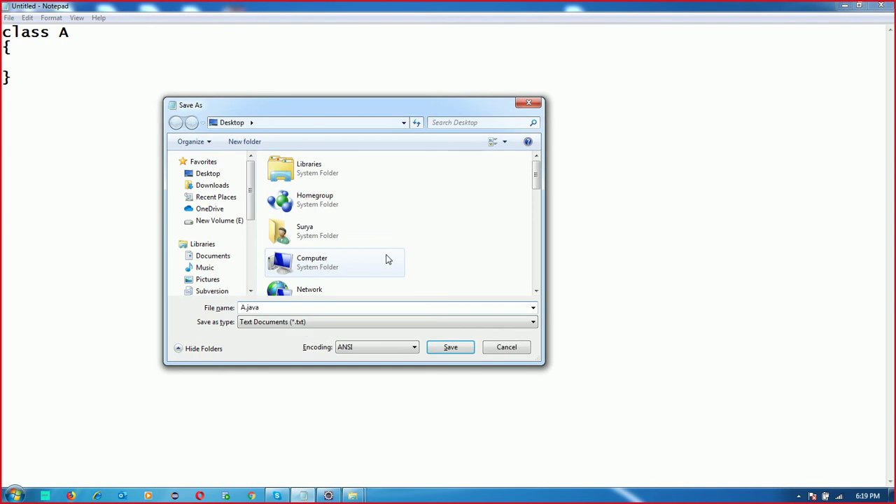
key("Return")
key("Left")
key("Return")
- Open a command prompt and change its directory to Desktop
key("super+r")
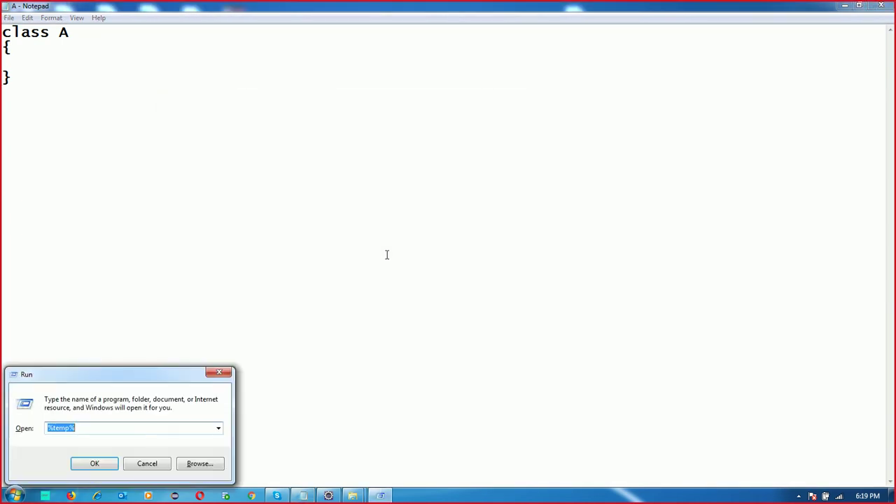
key("BackSpace")
type("cmd")
key("Return")
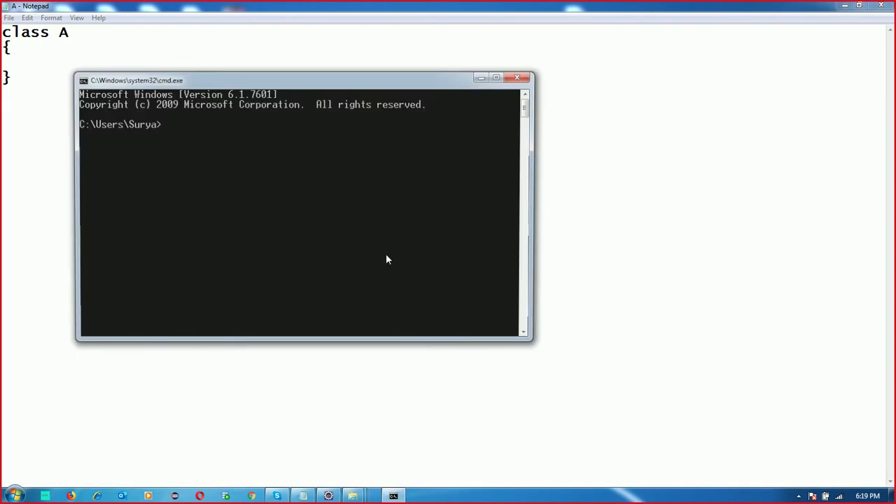
type("cd Desktop")
key("Return")
- Clear the console and compile A.java with javac
type("cls")
key("Return")
type("javac A.java")
key("Return")
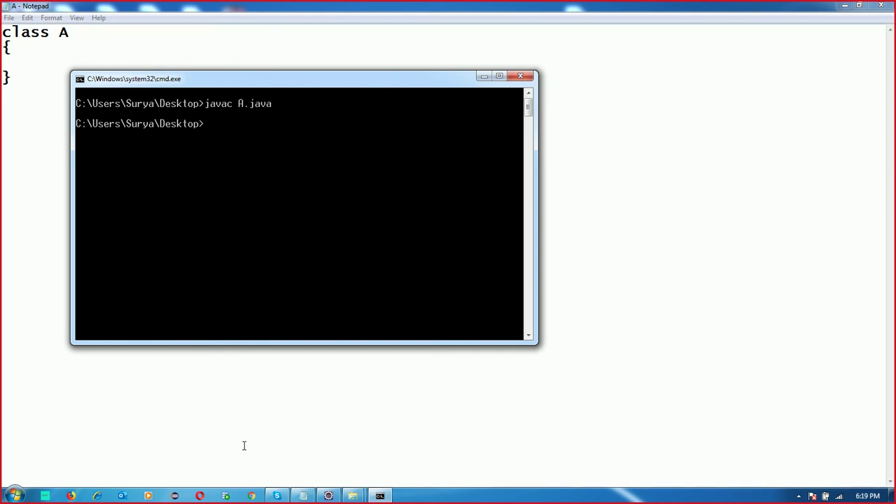
- Switch to the JDK's jre lib folder and try to delete the rt executable jar file
left_click(354, 496)
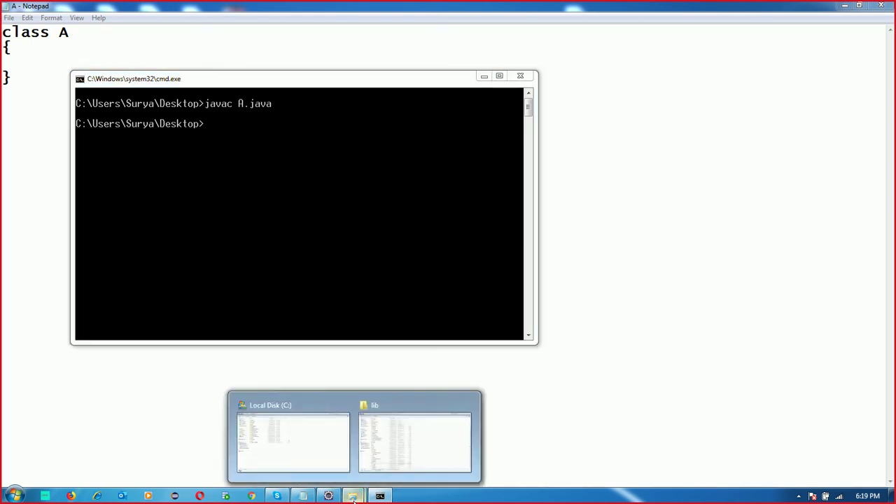
left_click(385, 454)
left_click(123, 406)
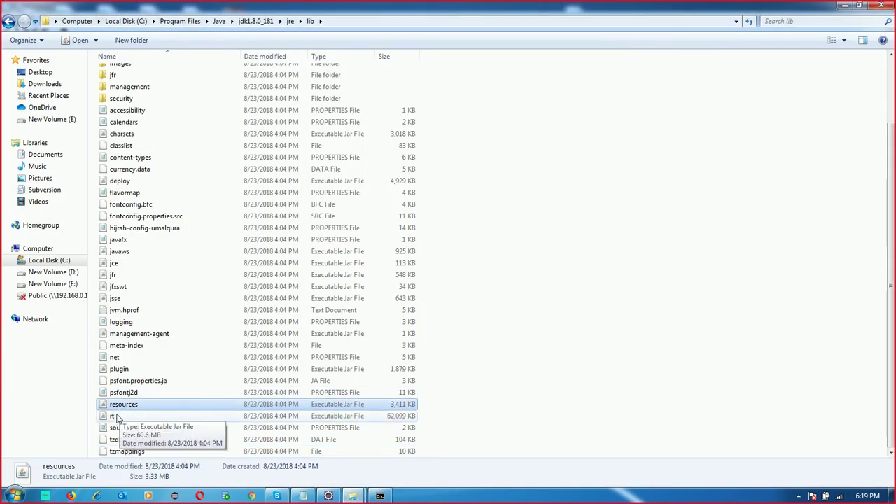
left_click(113, 417)
key("Delete")
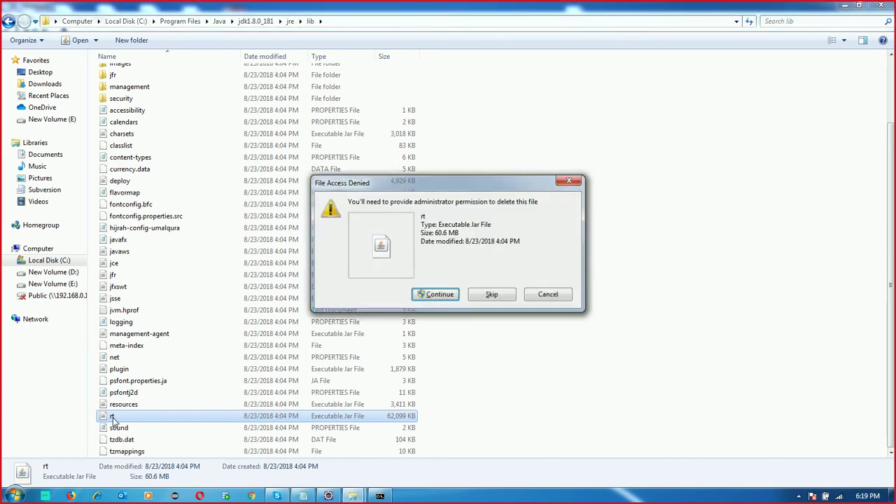
key("Escape")
key("Delete")
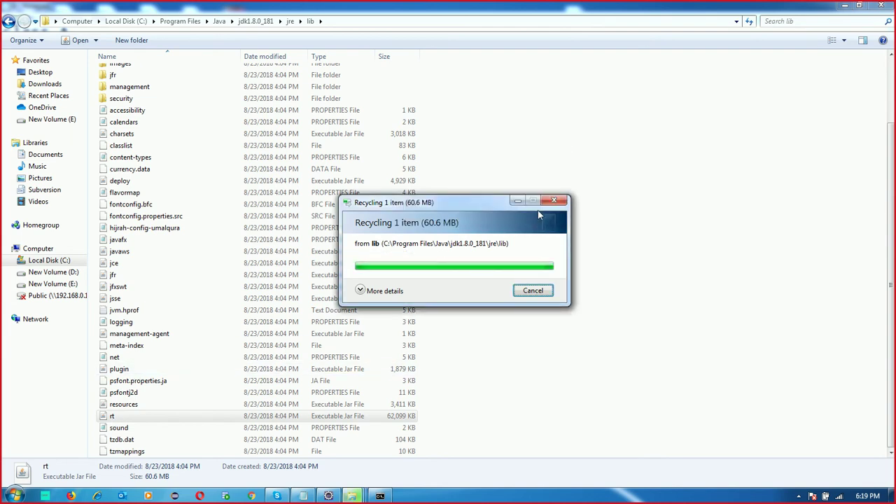
- Refresh the lib folder and check for the rt jar file again
right_click(446, 226)
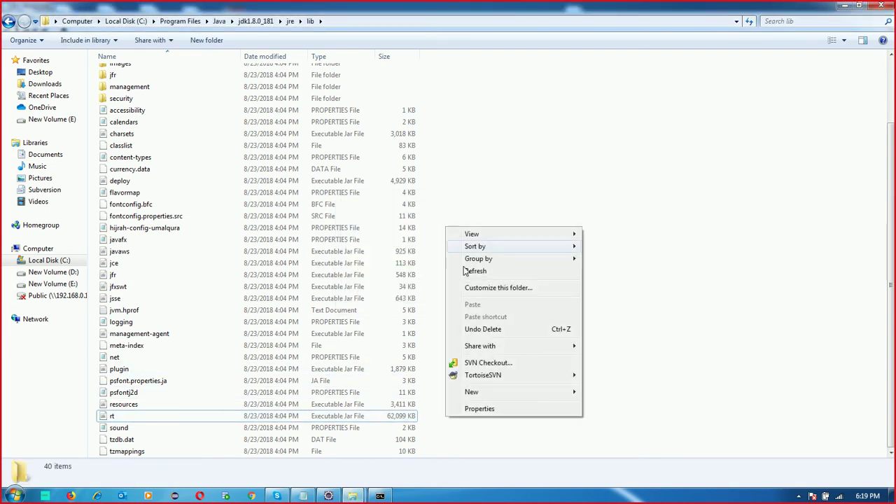
left_click(471, 273)
left_click(202, 327)
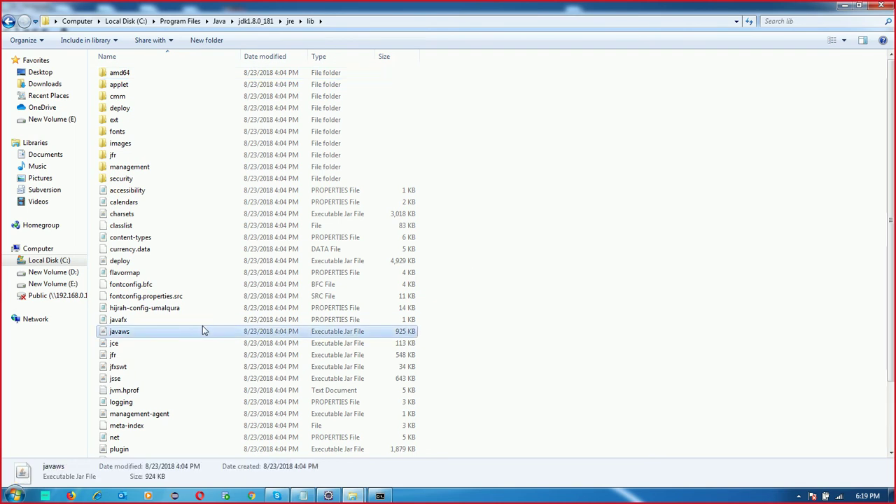
key("r")
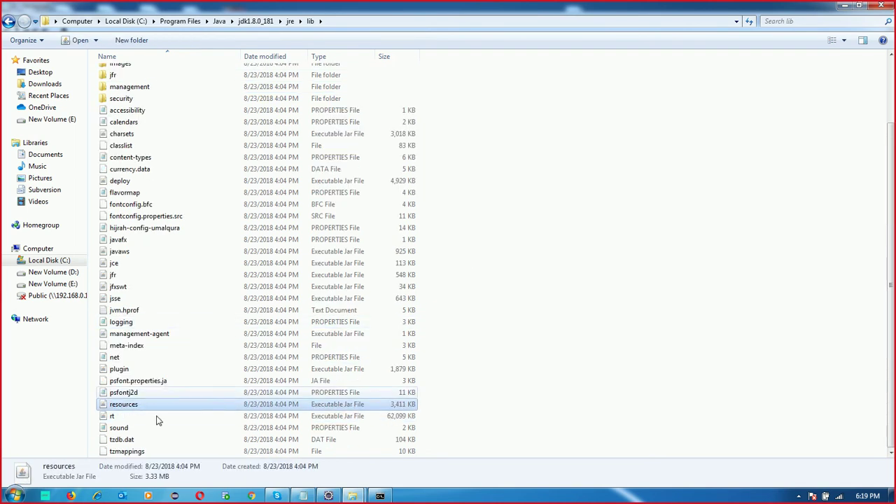
left_click(115, 417)
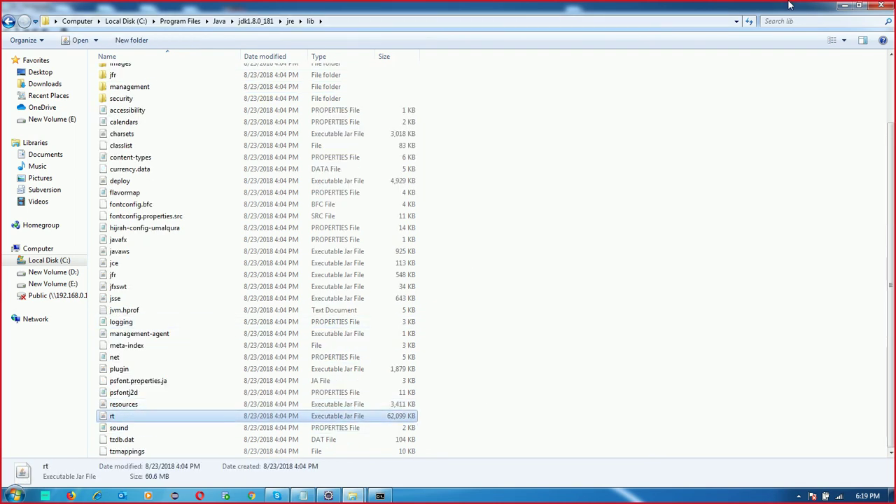
- Return to the command prompt and compile A.java again with javac
left_click(842, 5)
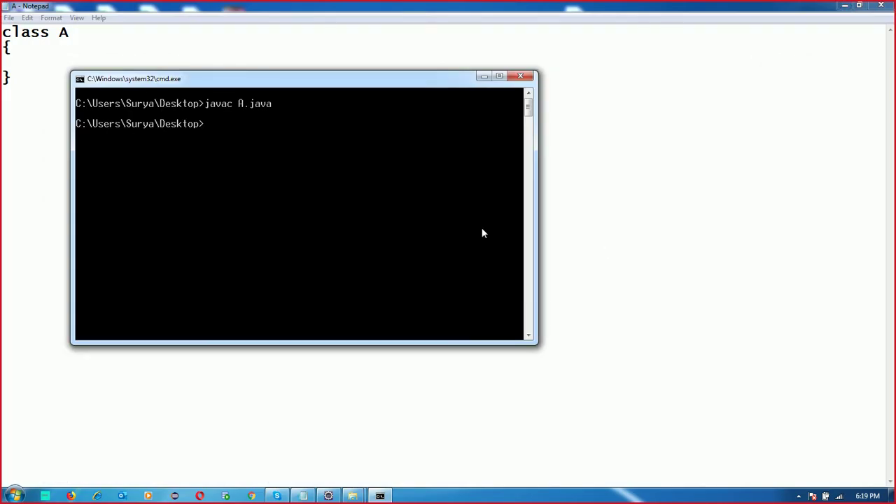
key("Up")
key("Return")
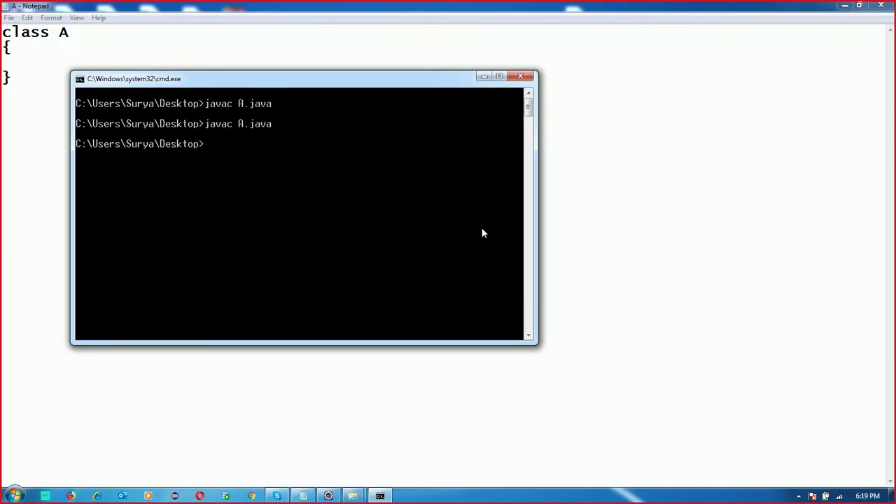
- Switch back to the lib folder and copy the rt executable jar file
left_click(341, 496)
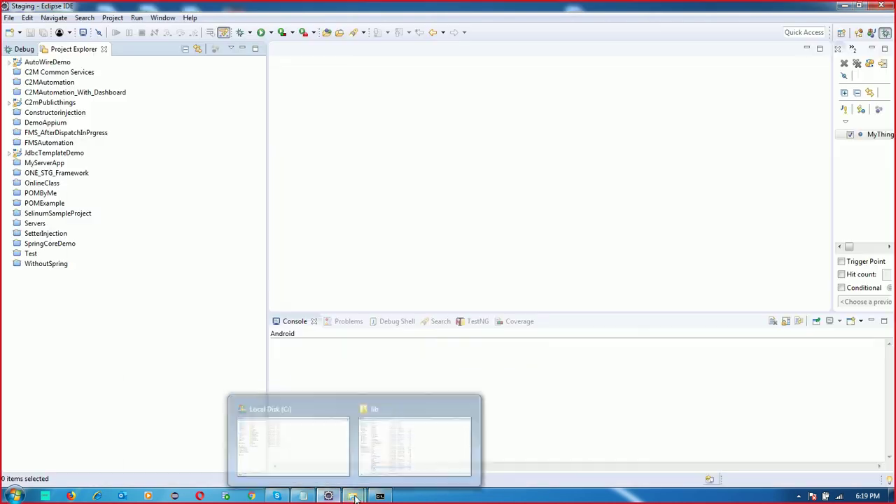
key("alt+Tab")
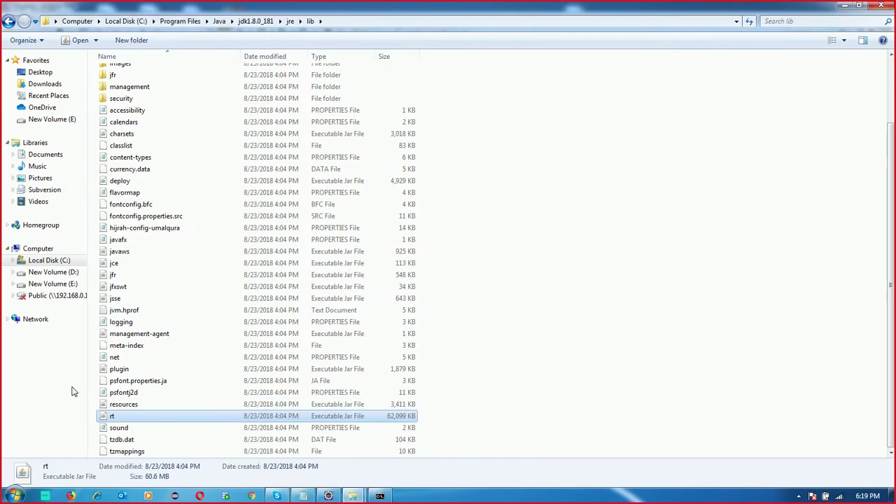
left_click(112, 404)
left_click(110, 417)
right_click(109, 418)
left_click(137, 353)
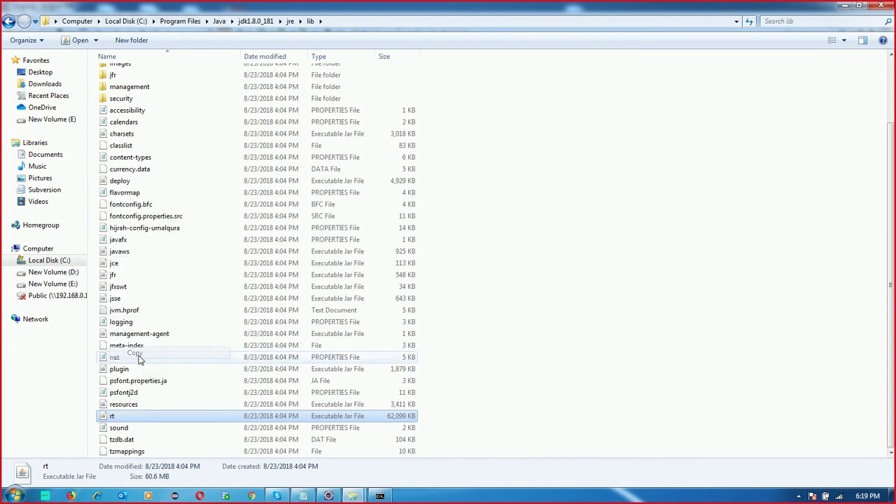
- Create a new folder on the desktop with the default name and paste the copied rt jar file into it
left_click(846, 6)
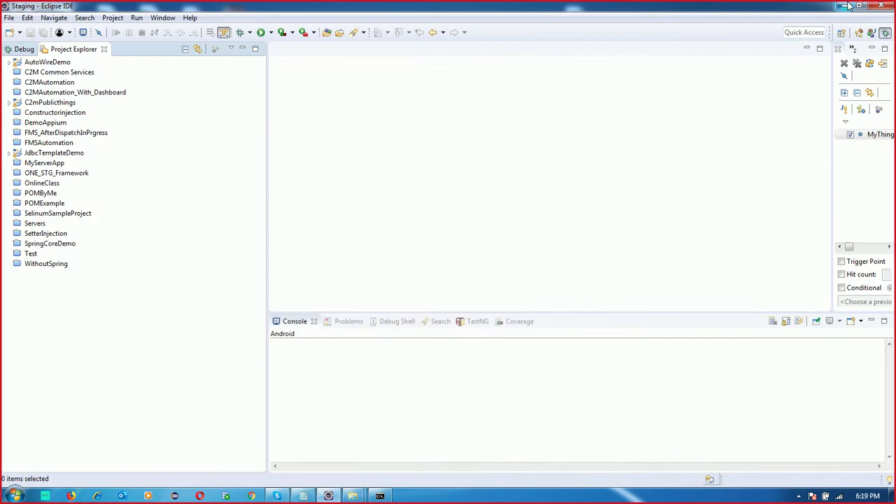
left_click(844, 5)
left_click(847, 5)
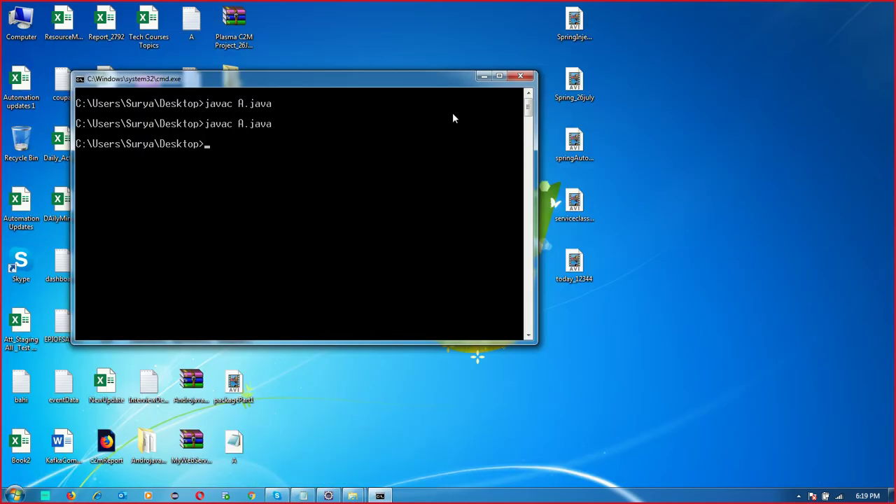
left_click(483, 75)
right_click(366, 97)
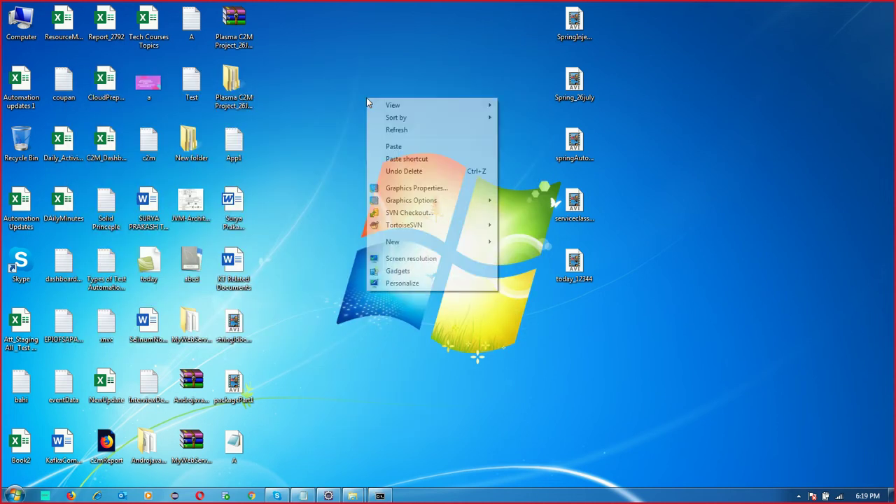
mouse_move(436, 243)
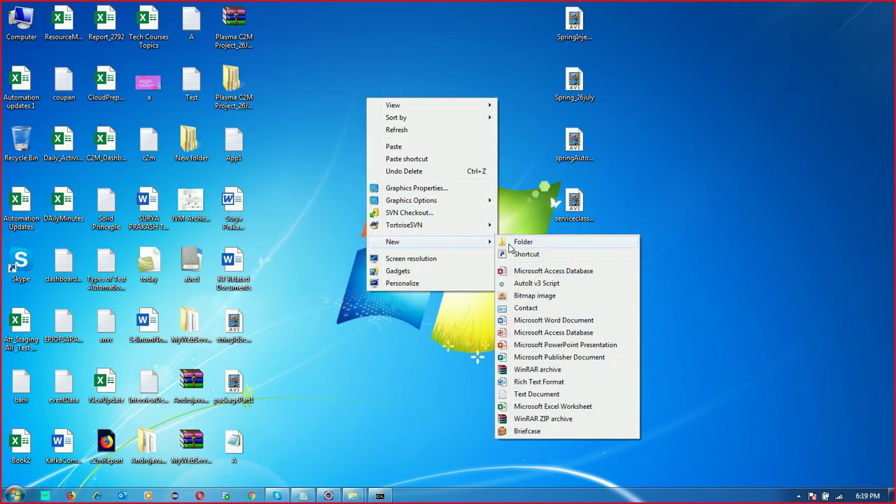
left_click(515, 243)
double_click(355, 148)
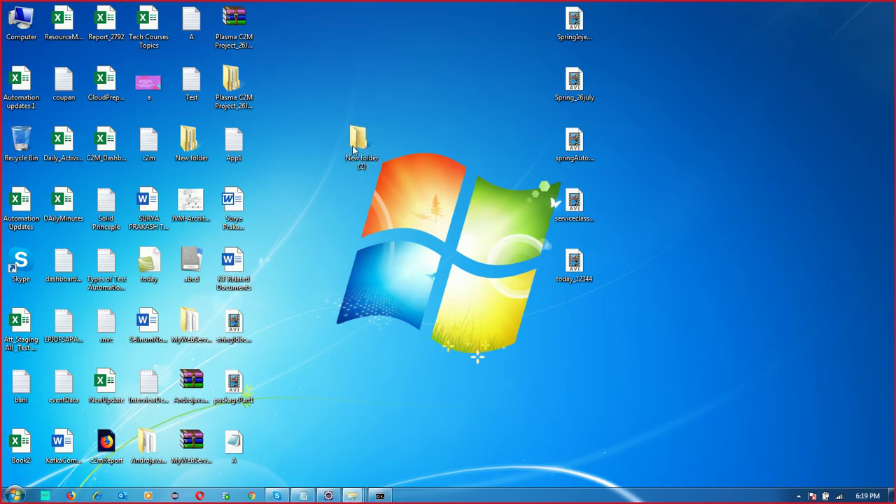
key("ctrl+v")
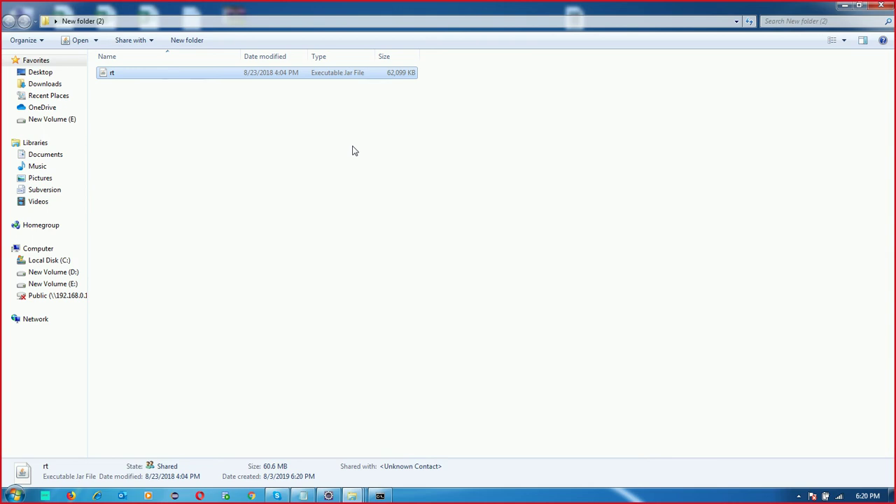
- Open a command prompt at the new folder's location, move its window below the file list, and clear the console
right_click(116, 73)
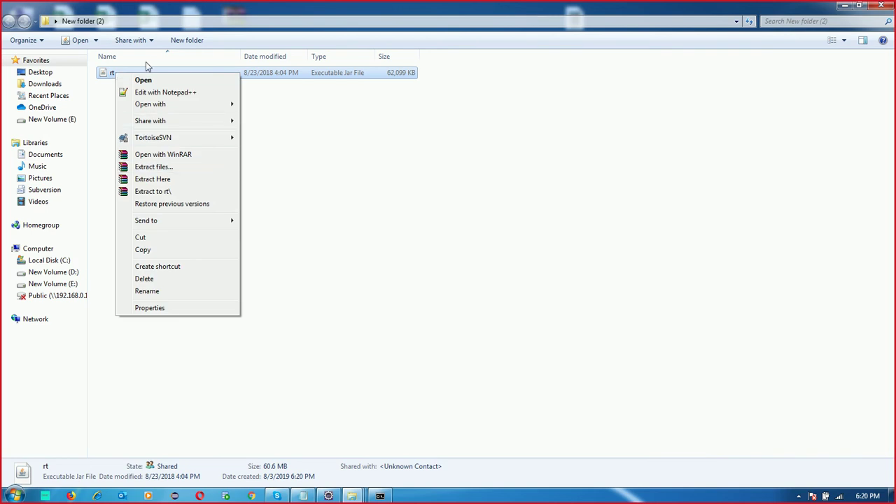
left_click(130, 22)
type("C:\\Windows\\System32\\cmd.exe")
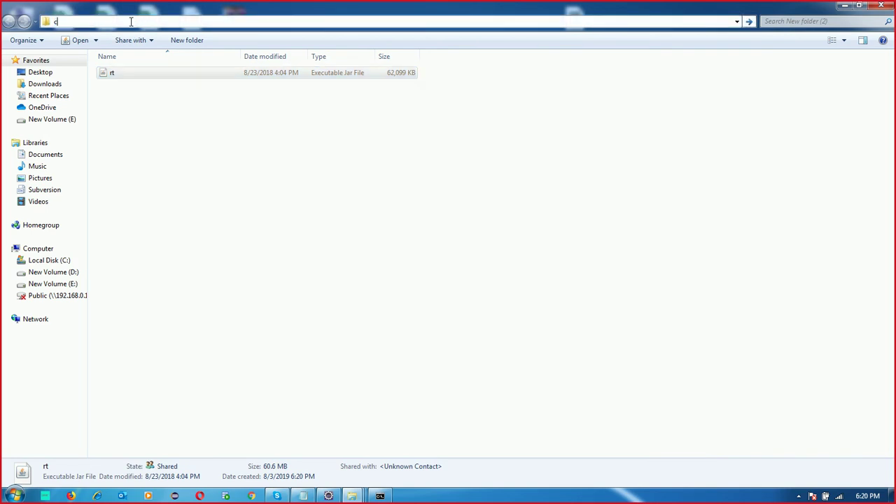
key("Return")
left_click_drag(175, 94, 284, 209)
type("cls")
key("Return")
- Run the jar command without arguments and review its usage and options
type("jar v")
key("BackSpace")
key("BackSpace")
key("Return")
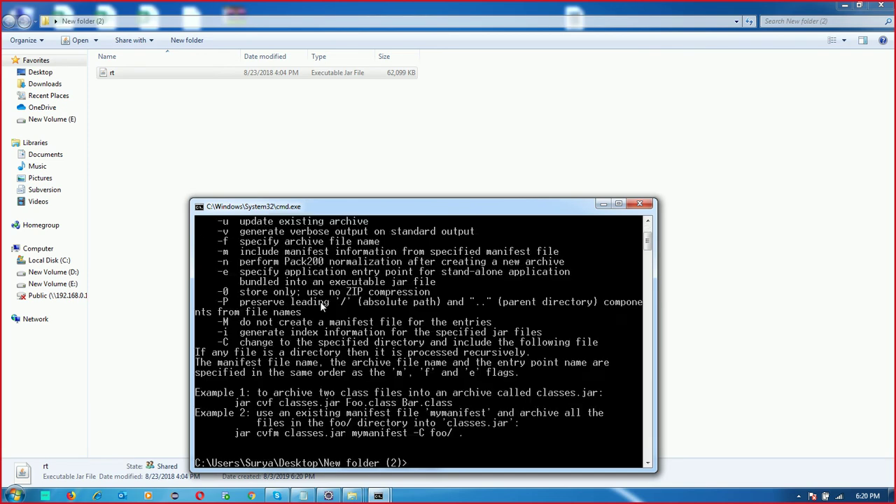
scroll(437, 291, "up", 3)
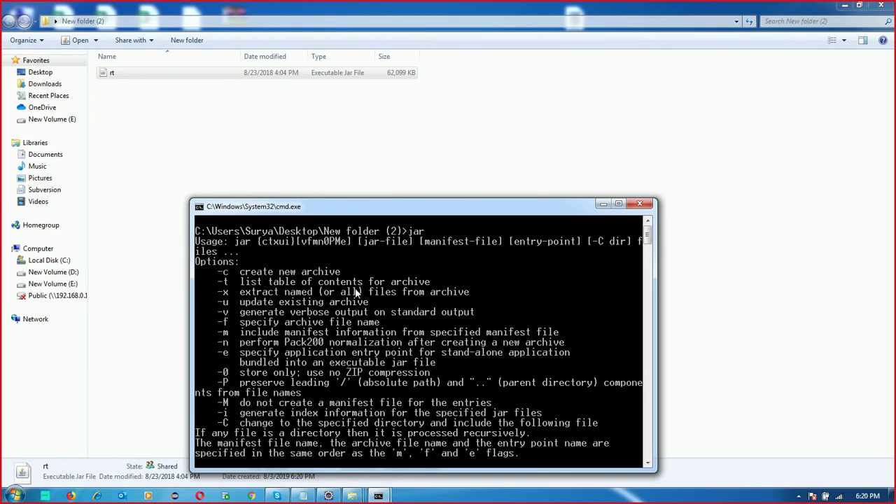
- Clear the console and extract the copied archive with the command jar xvf rt.jar
type("cls")
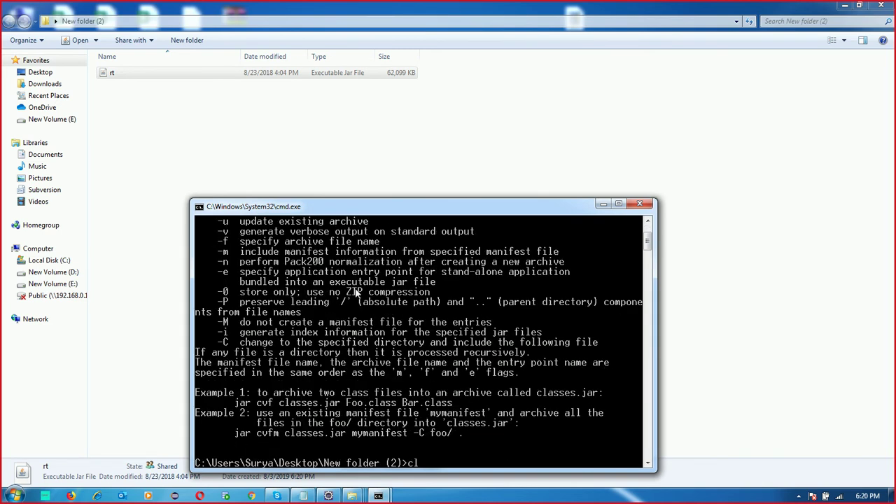
key("Return")
type("jar xvf rt.jar")
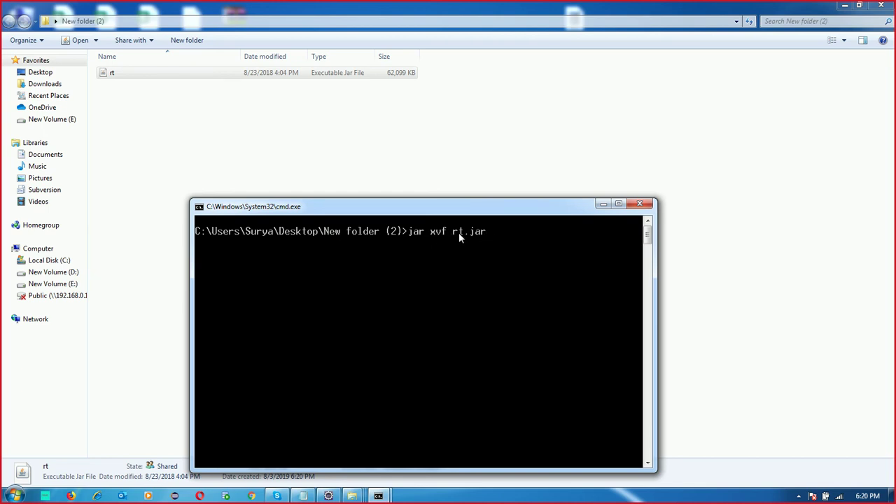
key("Return")
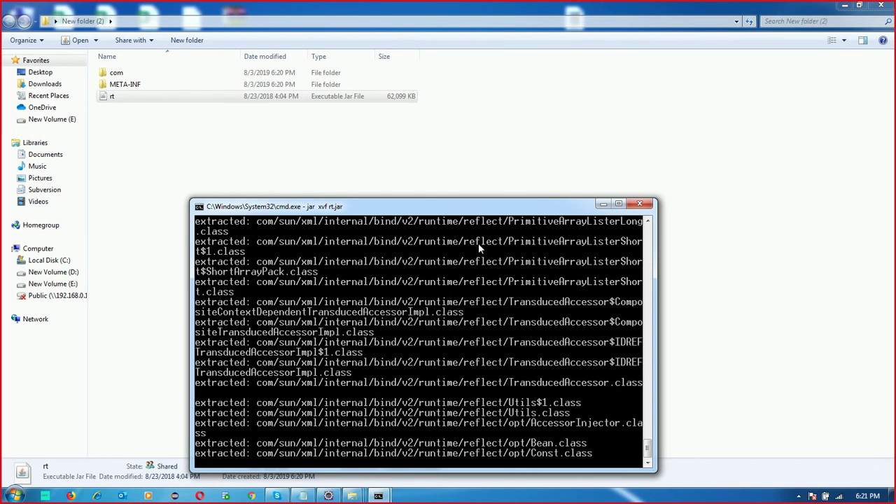
- Bring up the Notepad window with class A, restore it to a smaller size, and place it over the console
left_click(304, 496)
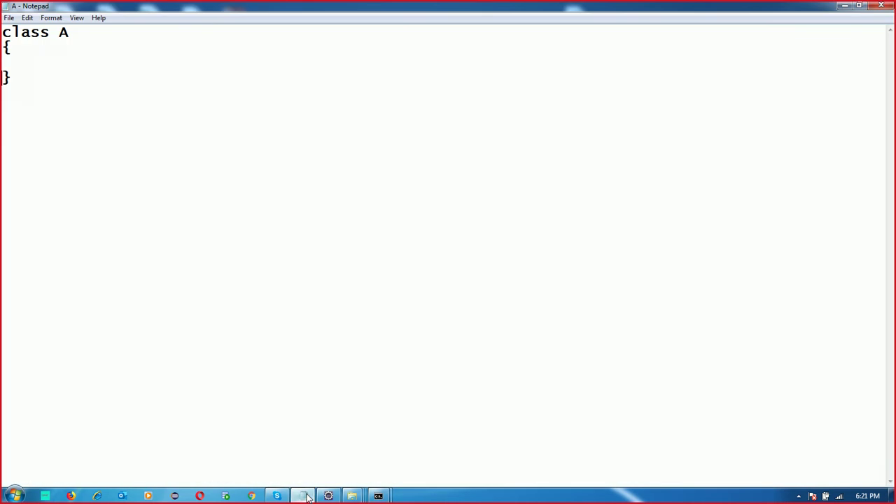
double_click(493, 7)
left_click_drag(621, 103, 518, 168)
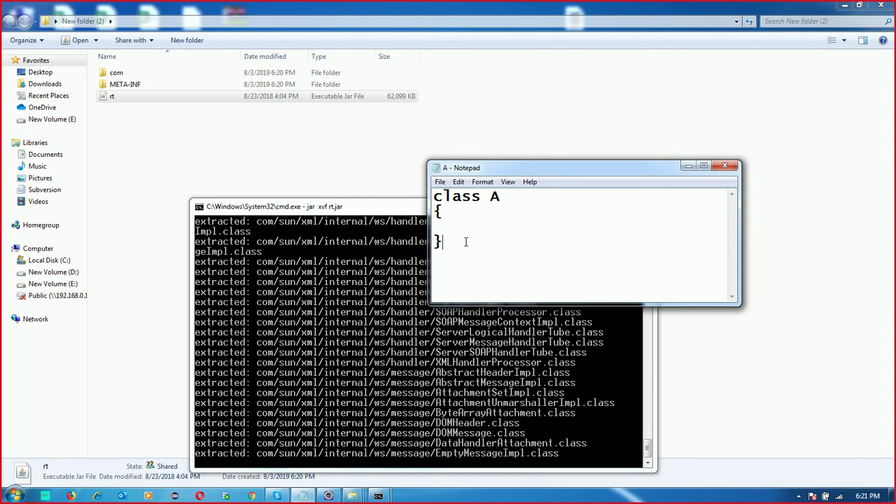
- Below class A, write the example command jar xf, change it to jar cf, and erase that line
key("Return")
key("Return")
type("jar ")
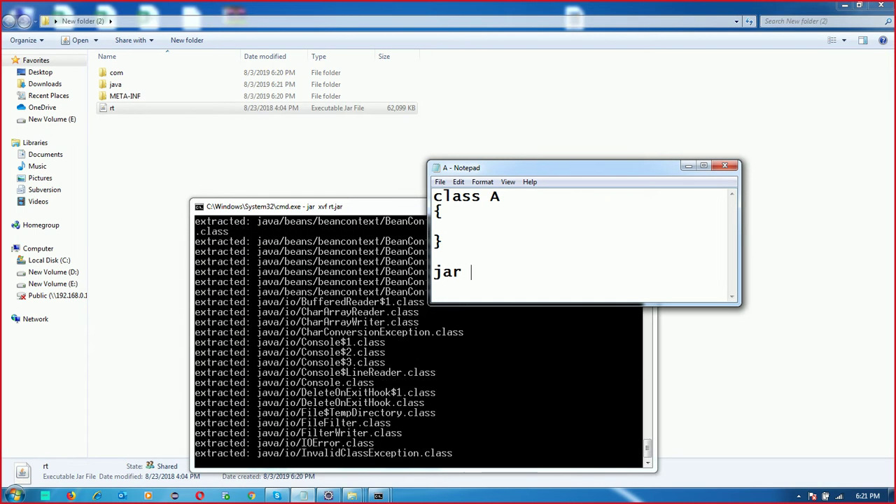
type("xf")
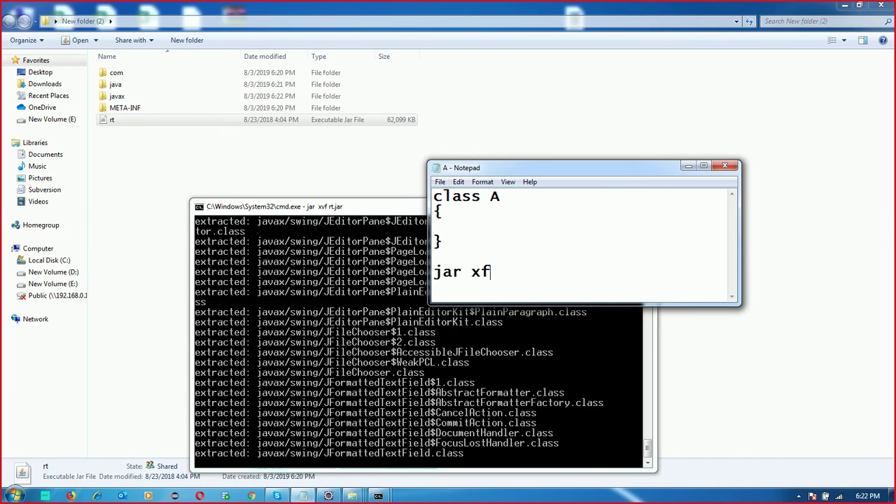
key("BackSpace")
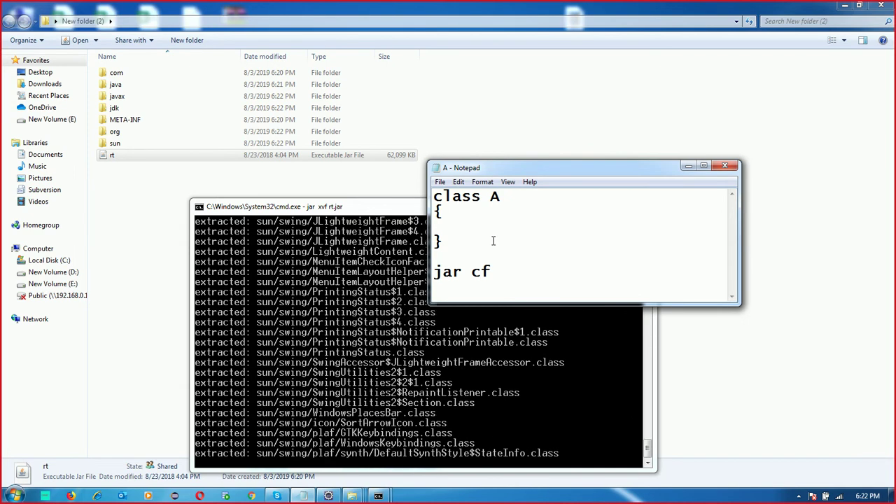
key("shift+Home")
key("BackSpace")
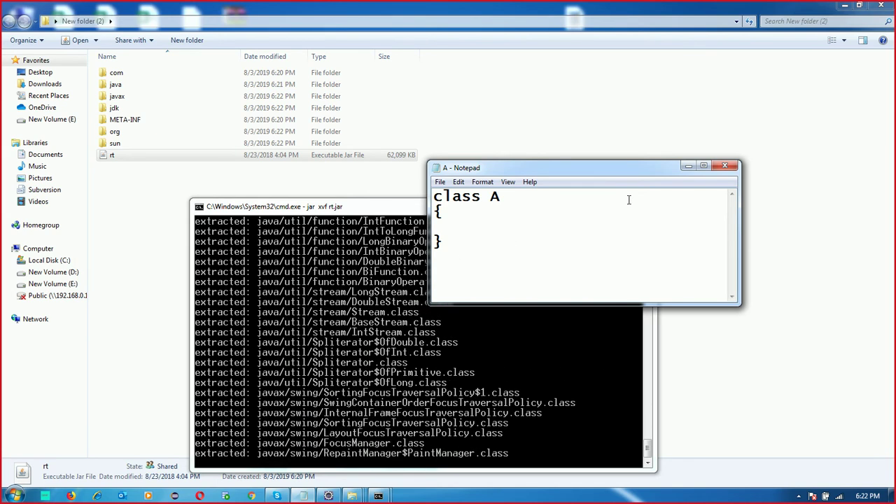
- Minimize the class A Notepad window and open the extracted java folder to view its subpackages
left_click(688, 165)
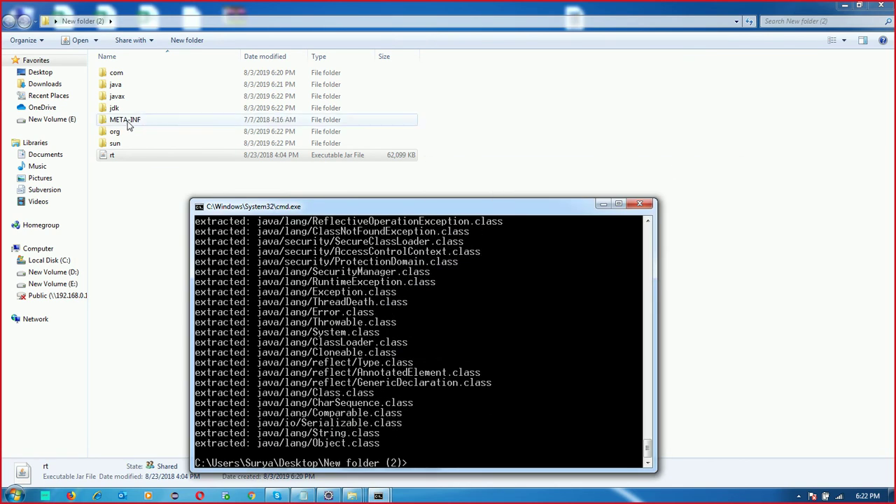
double_click(121, 86)
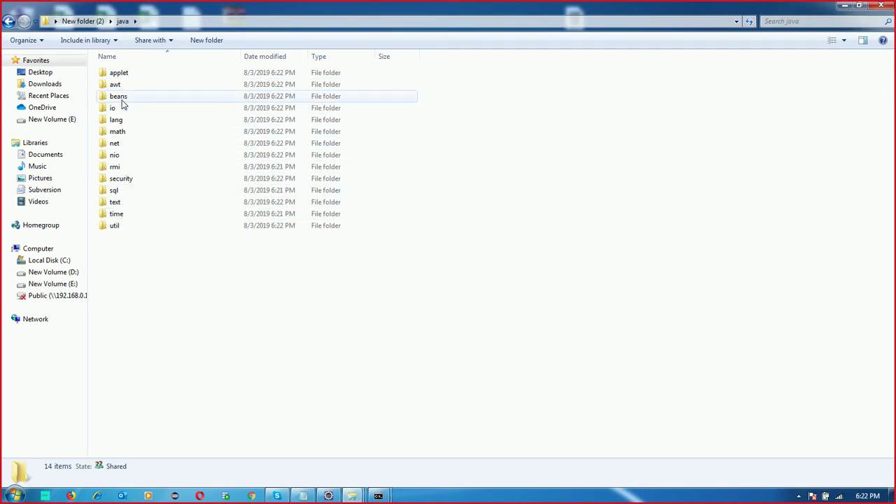
mouse_move(122, 103)
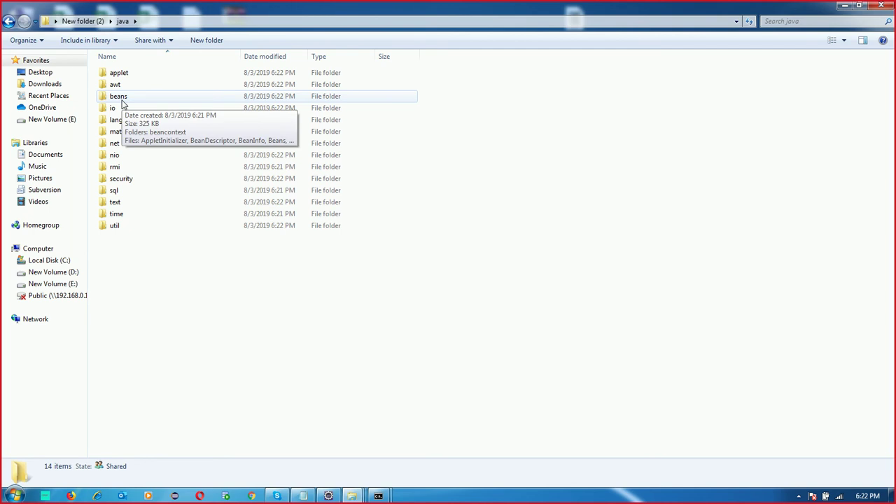
- Switch to Chrome and search Google for "java packages"
left_click(250, 496)
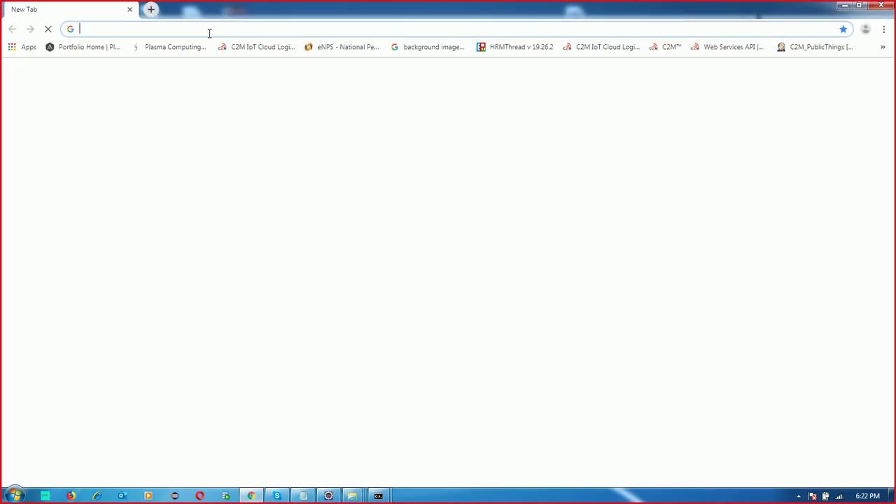
type("java pav")
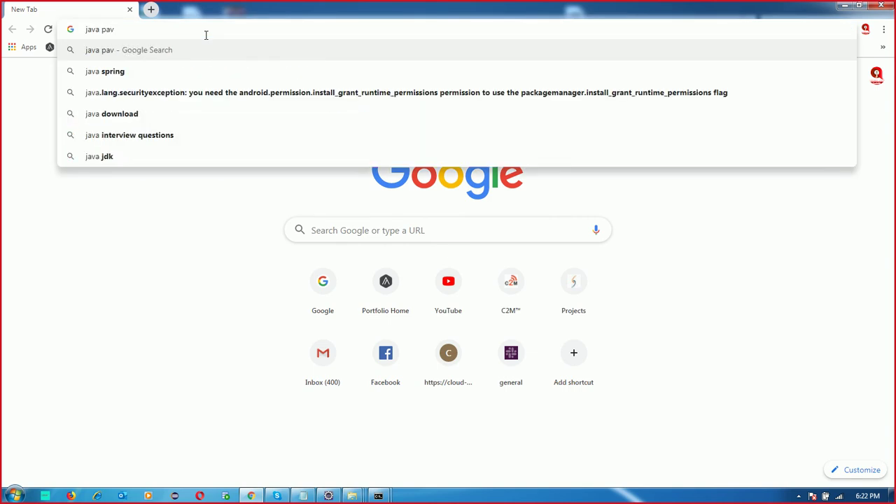
key("BackSpace")
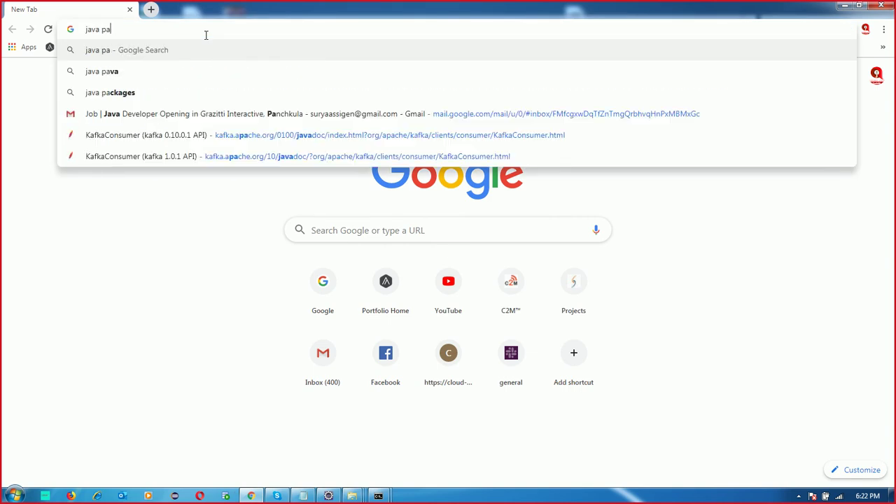
type("ckage")
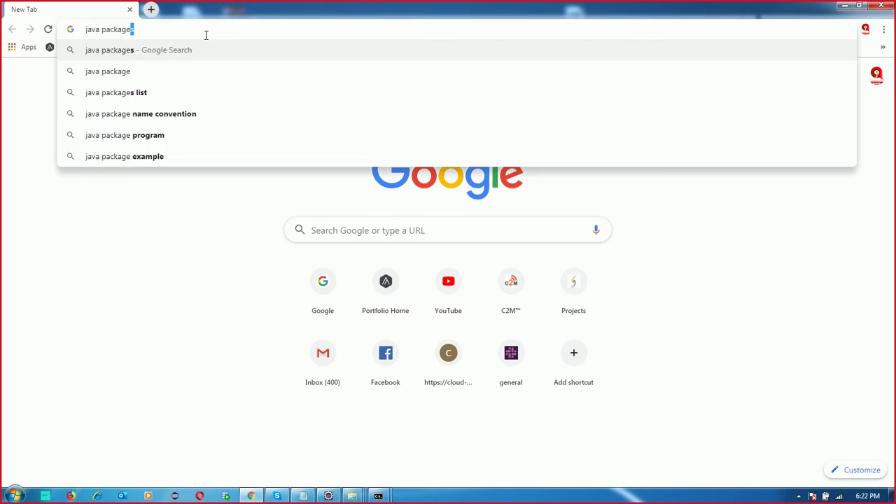
key("Return")
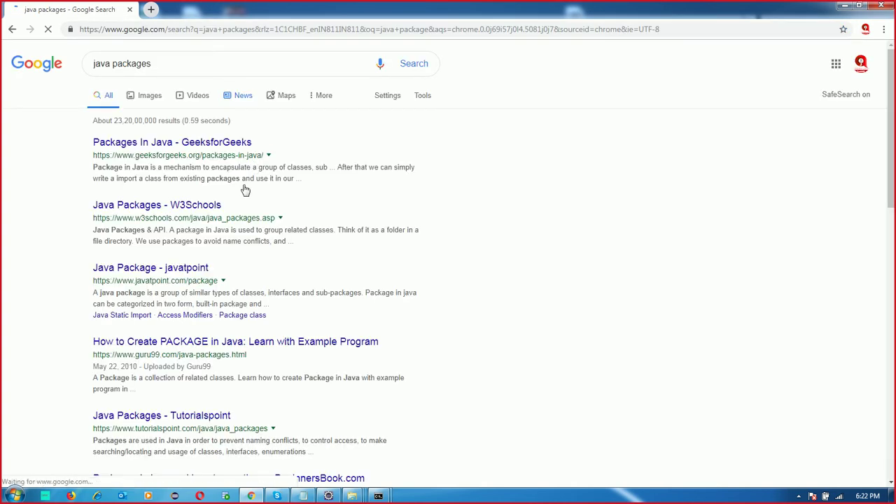
- Show the image results for the search and enlarge the javatpoint Java Package hierarchy diagram
left_click(151, 100)
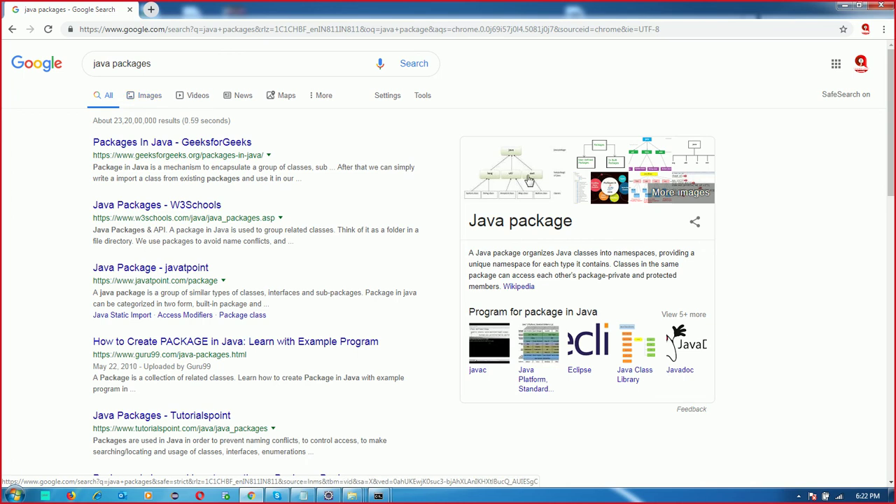
left_click(147, 98)
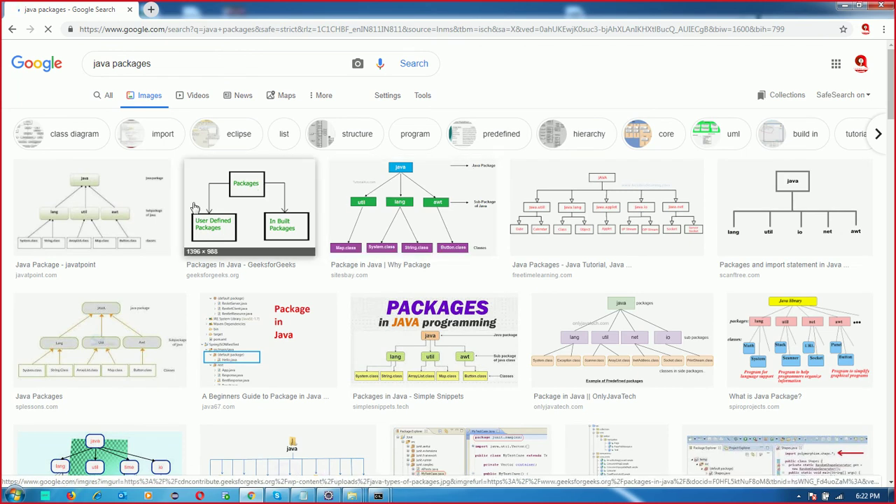
left_click(121, 210)
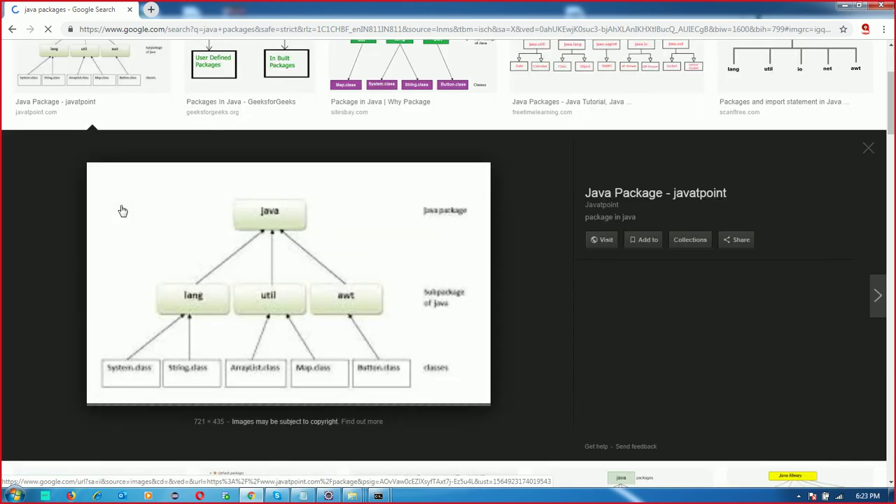